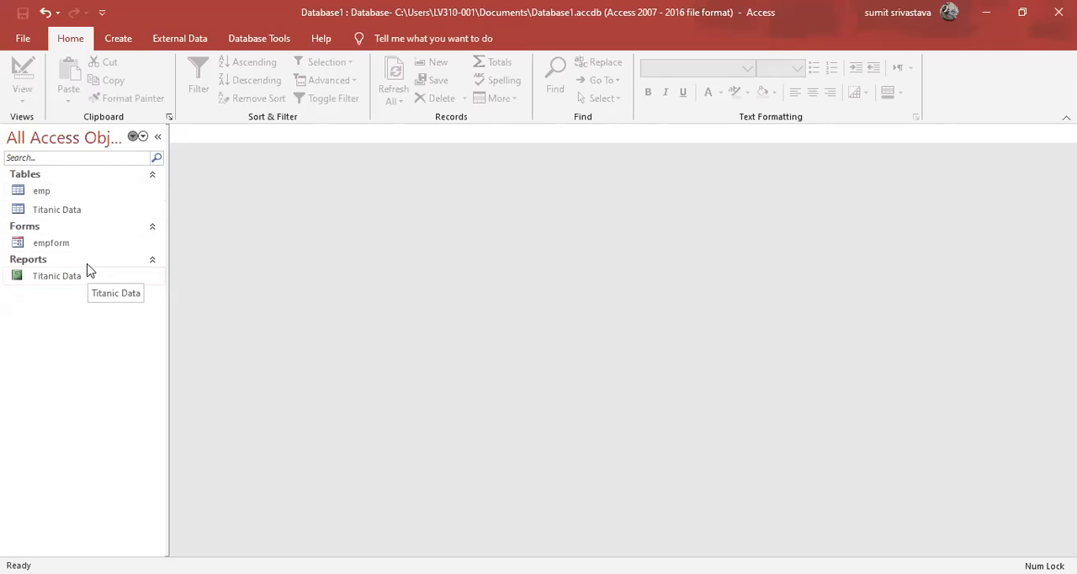
Open the emp table and start a new query on it with the Simple Query Wizard.
{"action": "double_click", "coordinate": [102, 190]}
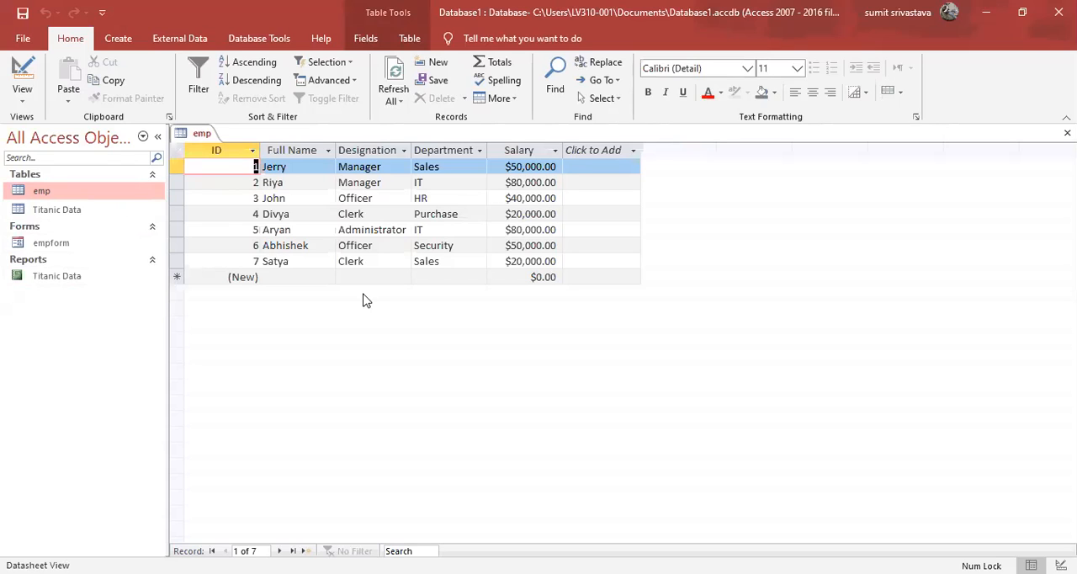
{"action": "left_click", "coordinate": [118, 38]}
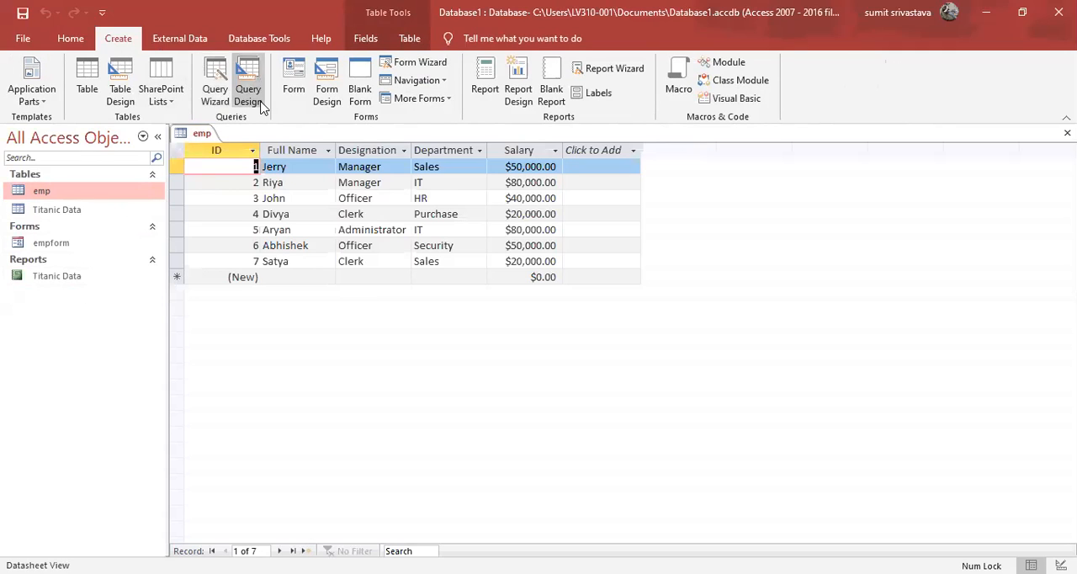
{"action": "left_click", "coordinate": [213, 98]}
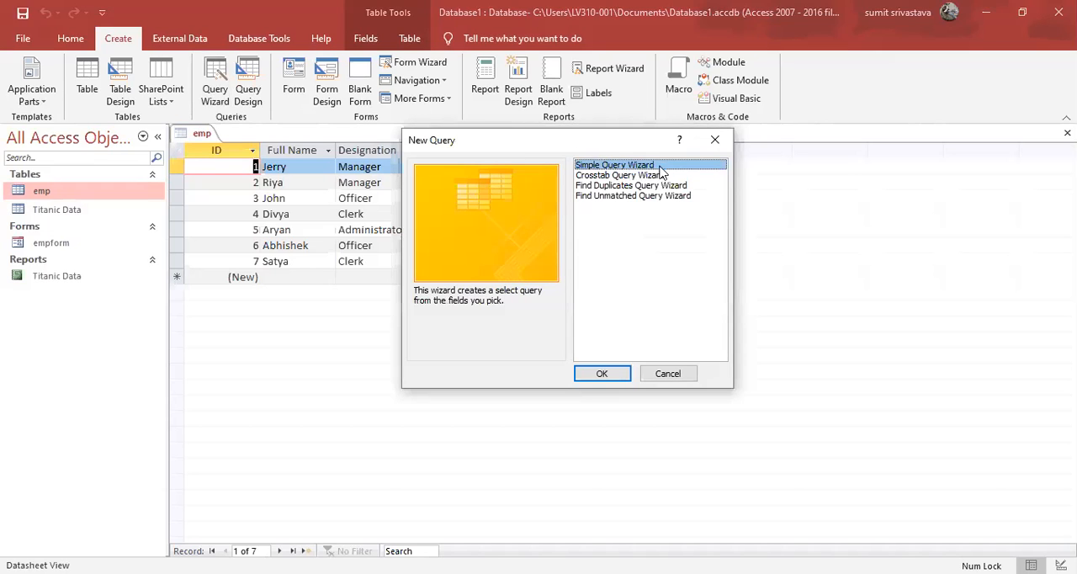
{"action": "left_click", "coordinate": [619, 380]}
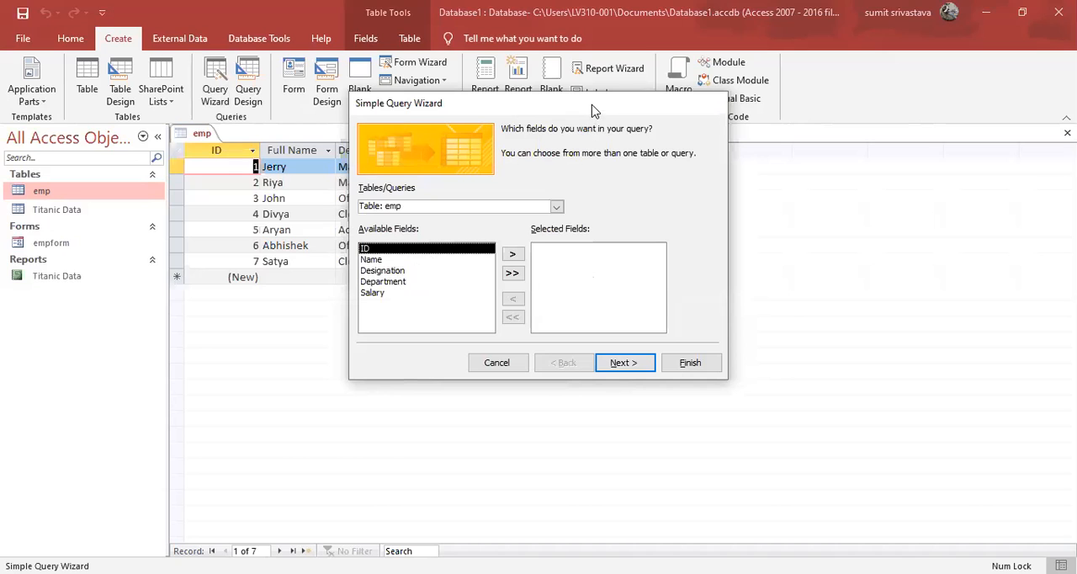
{"action": "left_click_drag", "start_coordinate": [595, 109], "coordinate": [822, 196]}
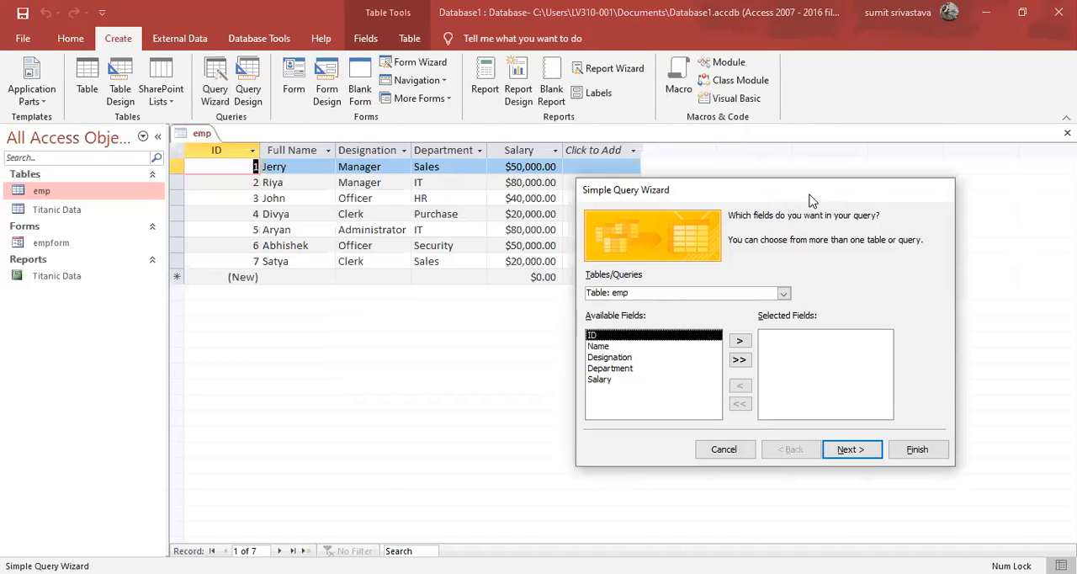
{"action": "left_click_drag", "start_coordinate": [810, 200], "coordinate": [658, 133]}
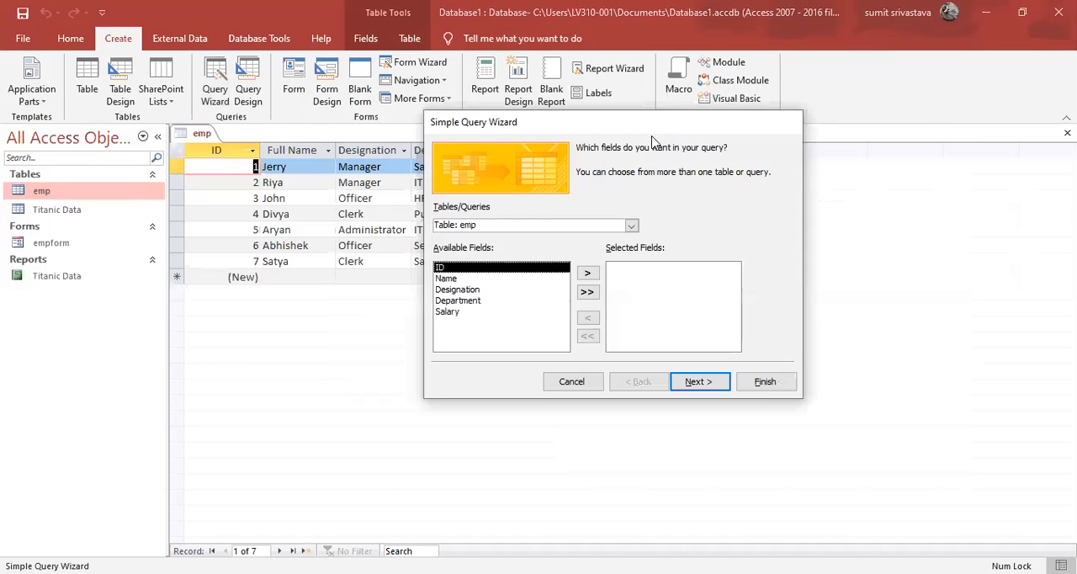
Add the ID, Name and Designation fields to the query and finish the wizard, opening the query to view information.
{"action": "left_click", "coordinate": [462, 280]}
{"action": "left_click", "coordinate": [480, 268]}
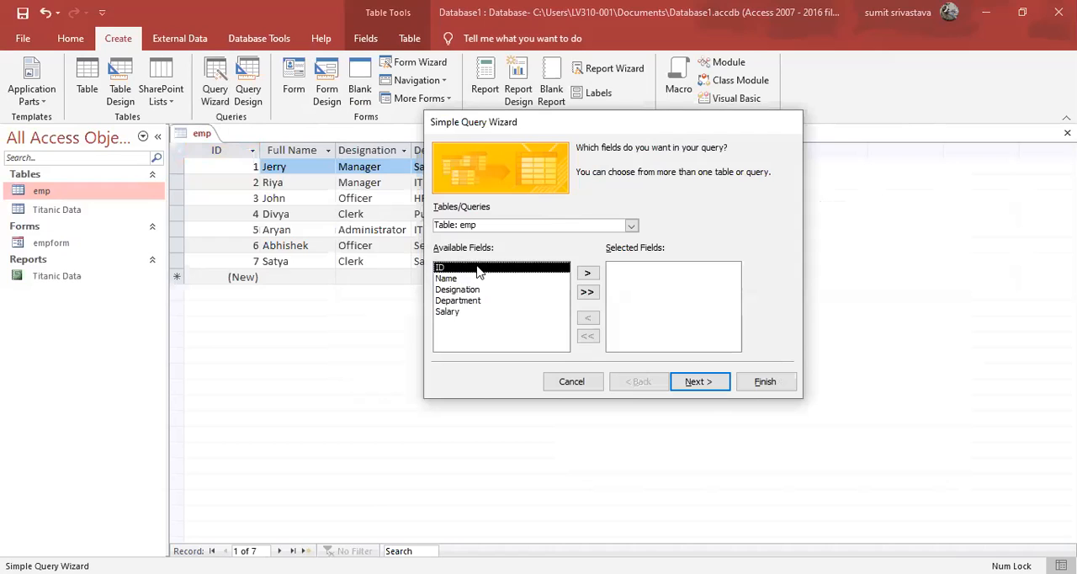
{"action": "left_click", "coordinate": [588, 272]}
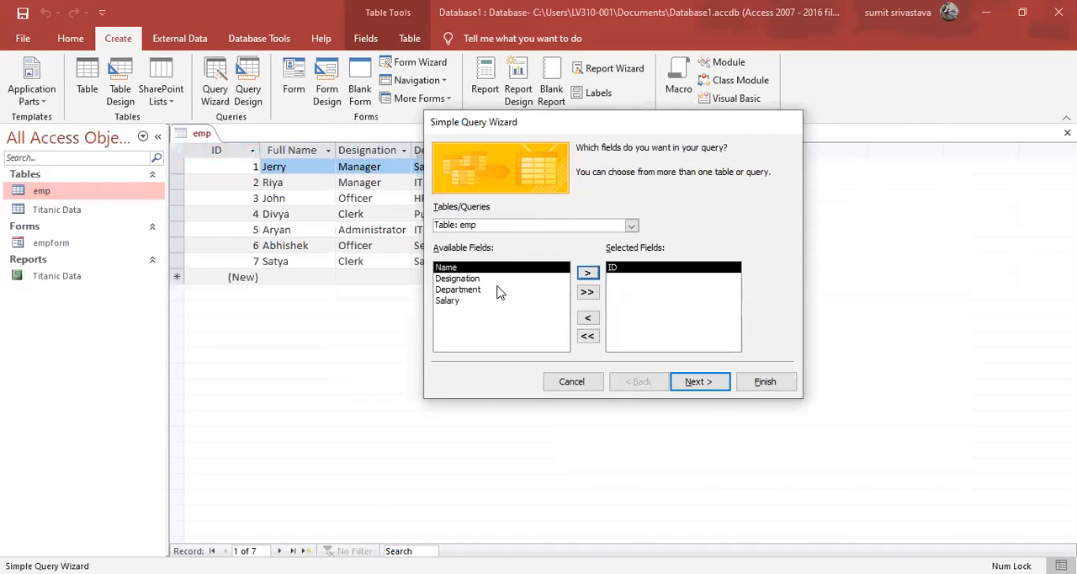
{"action": "left_click", "coordinate": [588, 274]}
{"action": "left_click", "coordinate": [588, 274]}
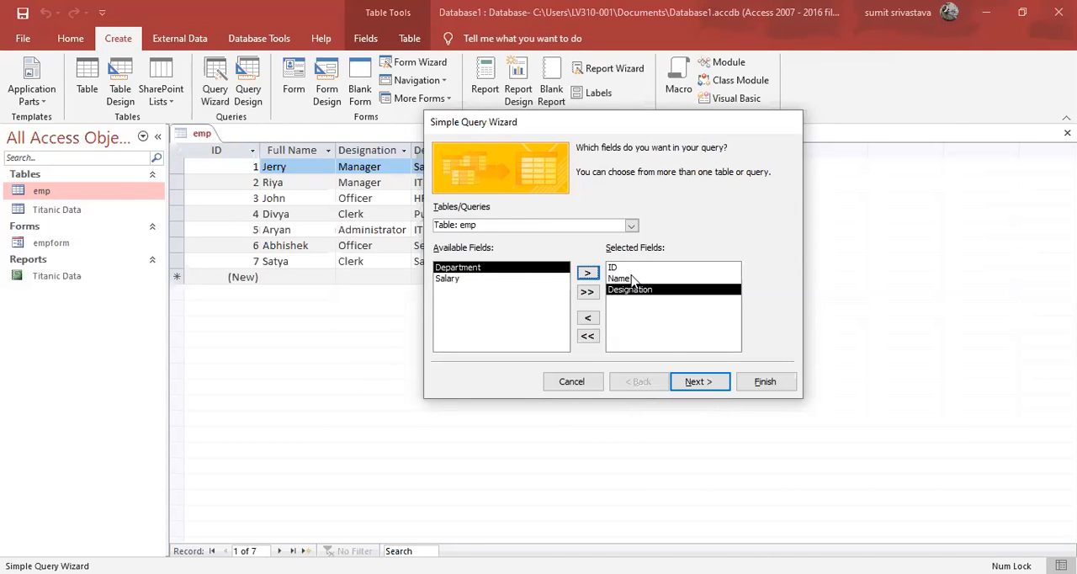
{"action": "left_click", "coordinate": [701, 382]}
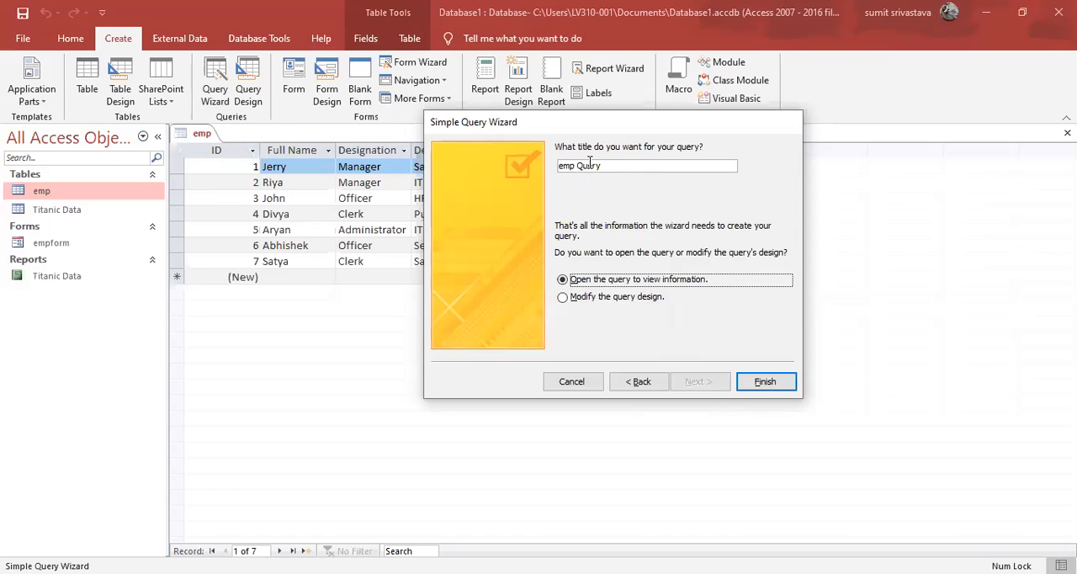
{"action": "left_click", "coordinate": [765, 383]}
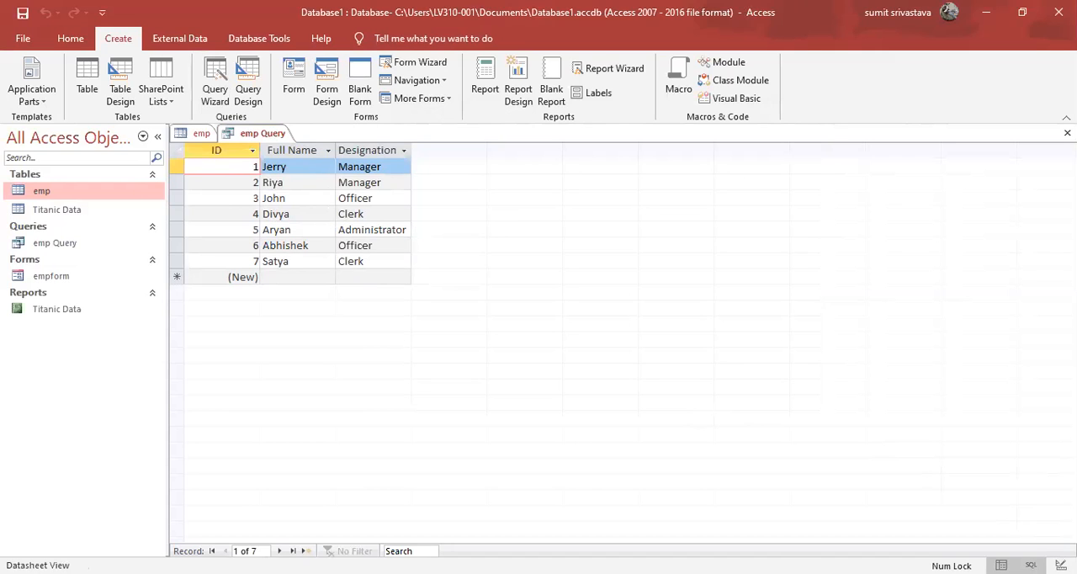
Rewrite the query's SQL statement as SELECT * from emp; so it returns every field, and run it.
{"action": "left_click", "coordinate": [1030, 565]}
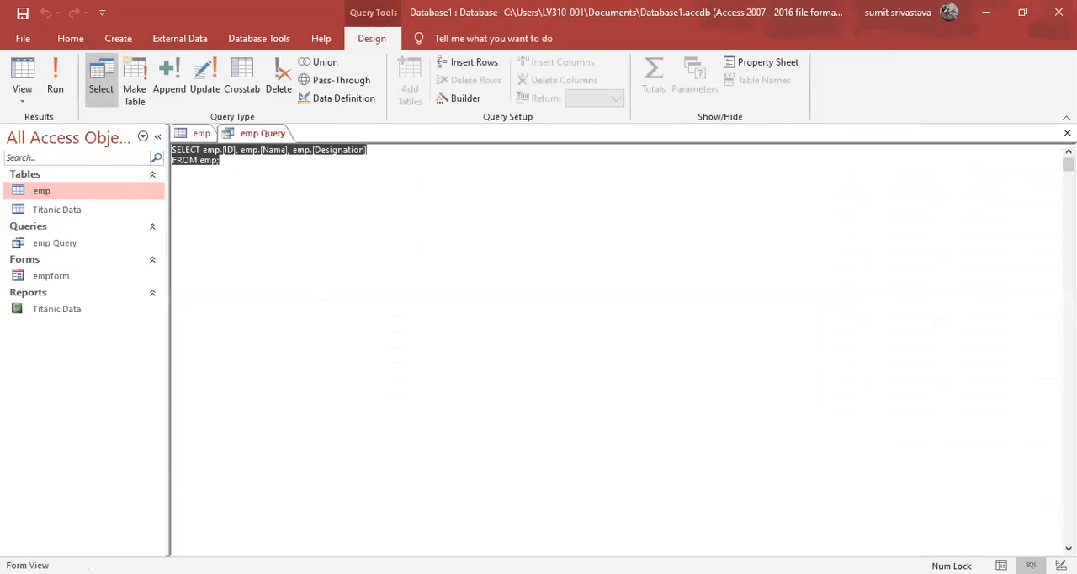
{"action": "left_click", "coordinate": [618, 281]}
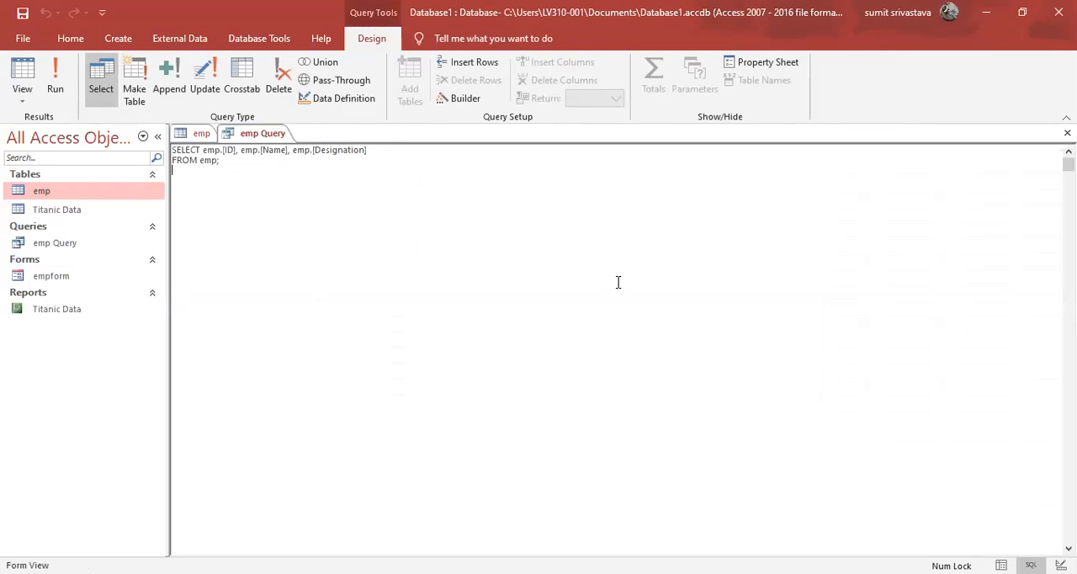
{"action": "key", "text": "ctrl+a"}
{"action": "left_click", "coordinate": [239, 164]}
{"action": "double_click", "coordinate": [207, 151]}
{"action": "left_click_drag", "start_coordinate": [210, 151], "coordinate": [199, 160]}
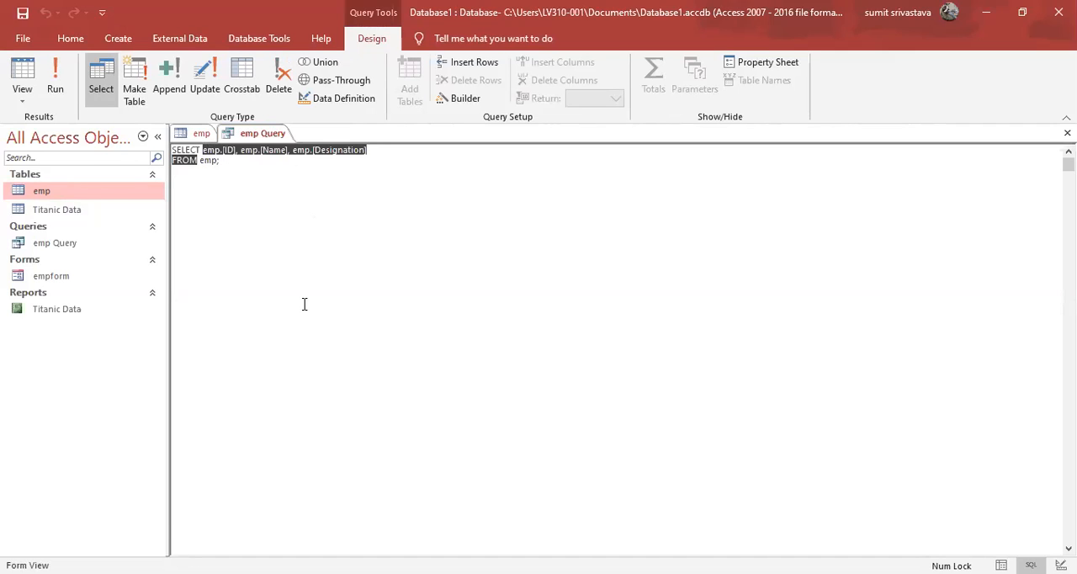
{"action": "key", "text": "BackSpace"}
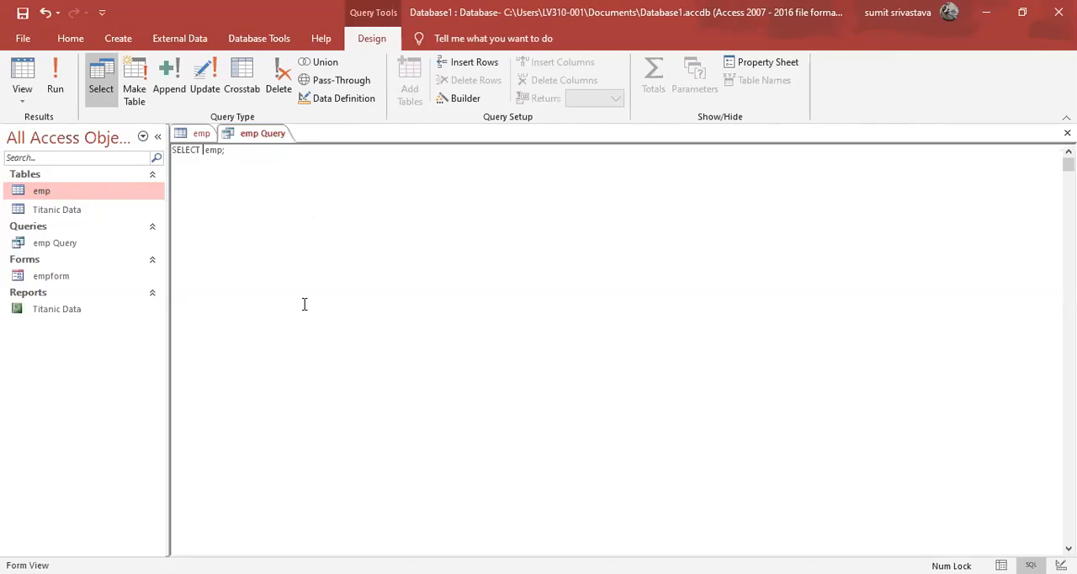
{"action": "type", "text": "* from"}
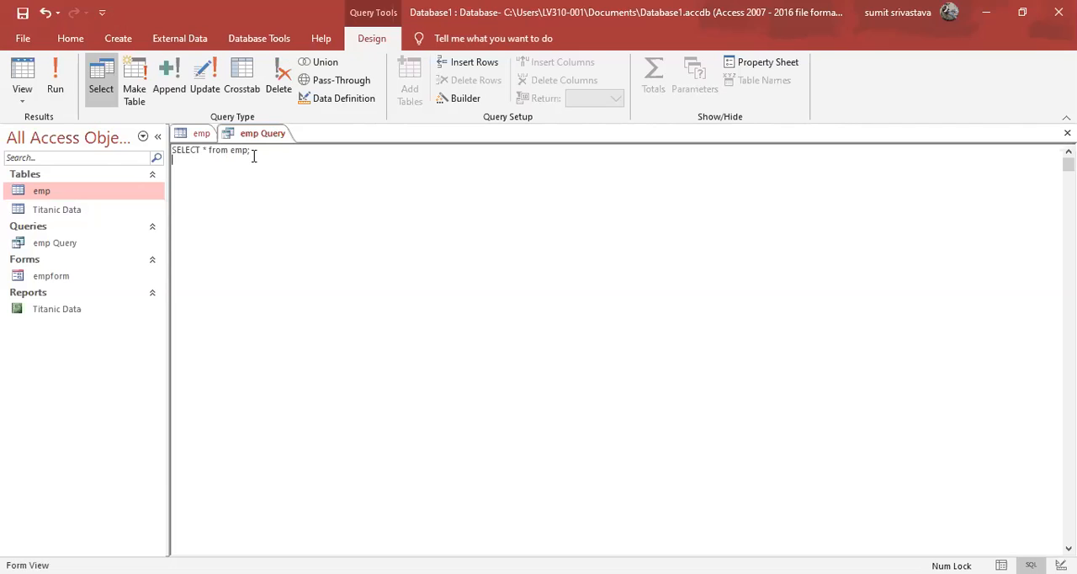
{"action": "left_click", "coordinate": [56, 82]}
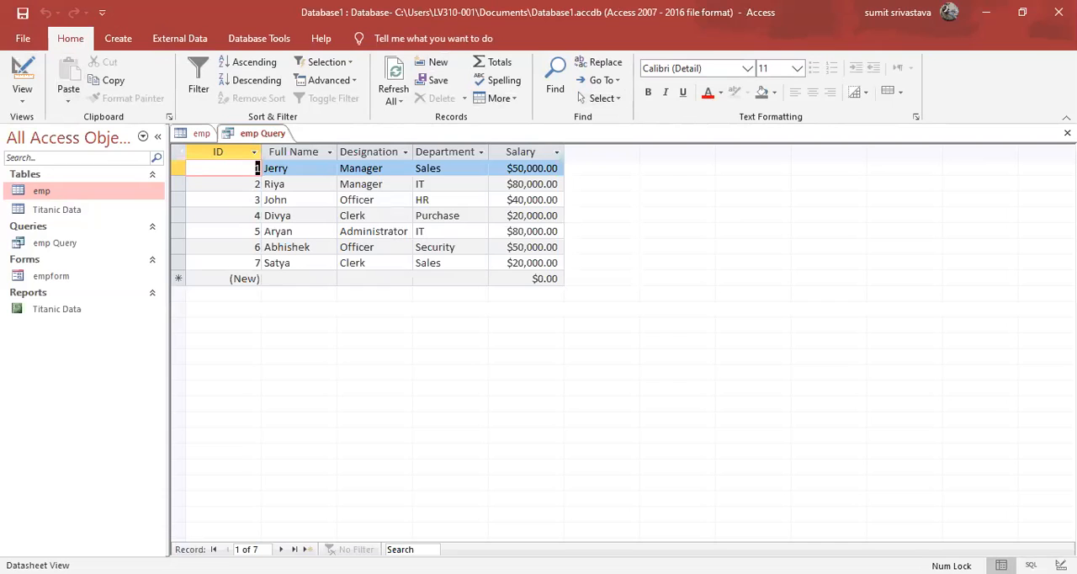
Close emp Query with its design changes saved, and close the emp table.
{"action": "left_click", "coordinate": [1067, 133]}
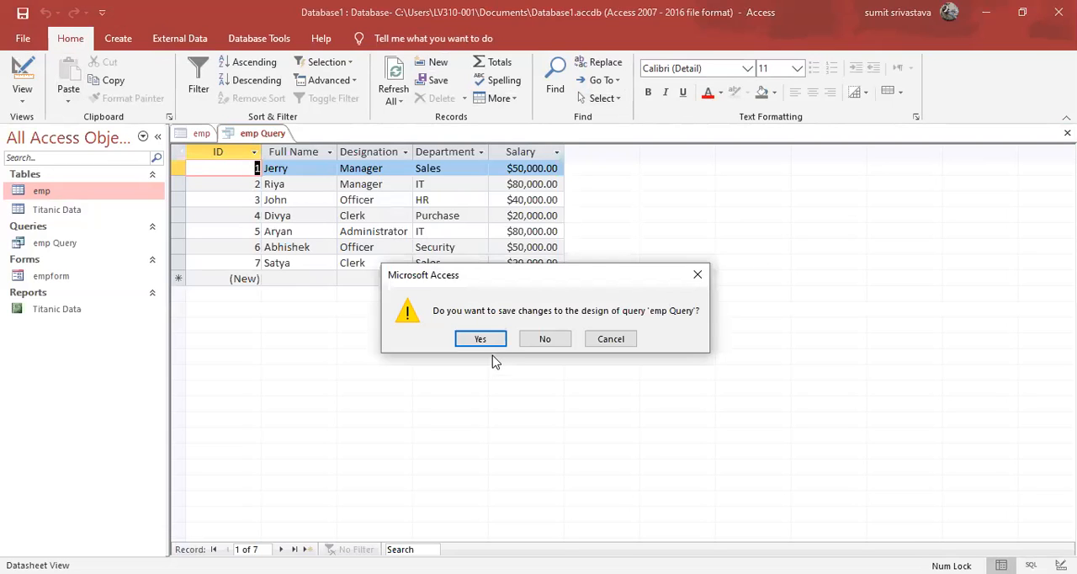
{"action": "left_click", "coordinate": [480, 340]}
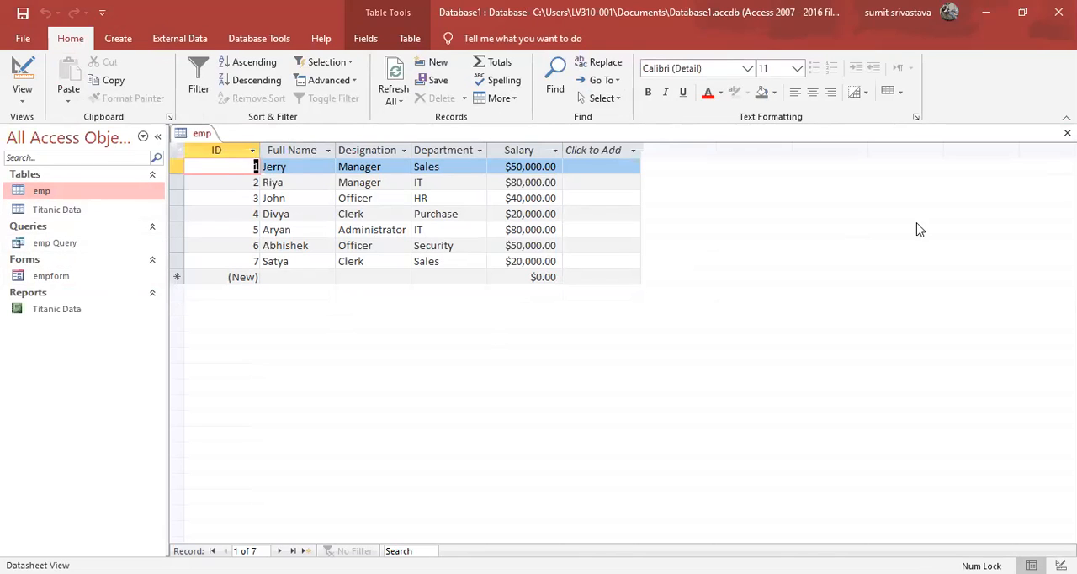
{"action": "left_click", "coordinate": [1067, 133]}
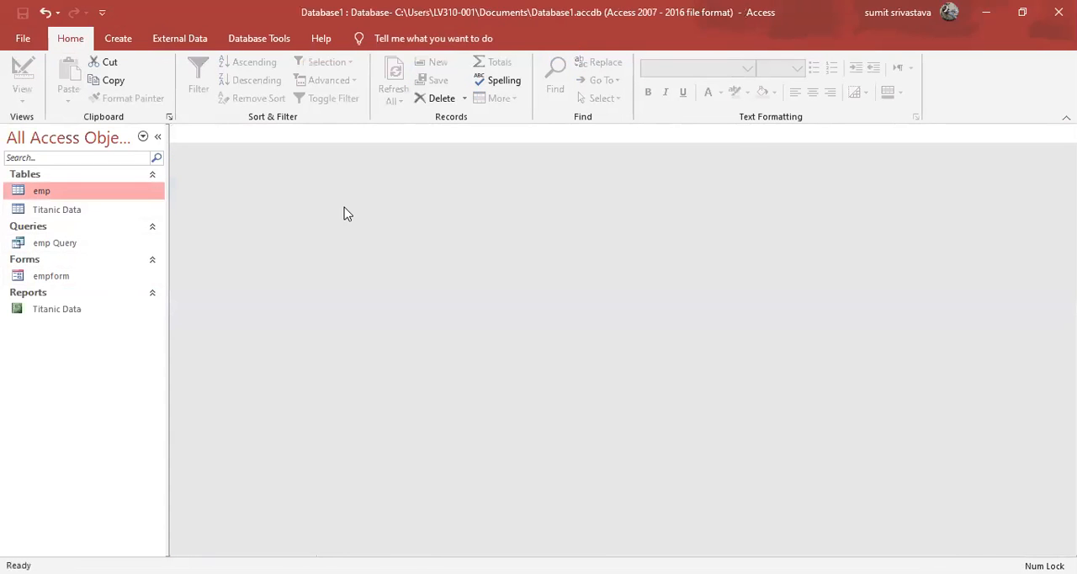
Review the saved SQL statement of emp Query and the emp table's records, and close the query.
{"action": "double_click", "coordinate": [82, 244]}
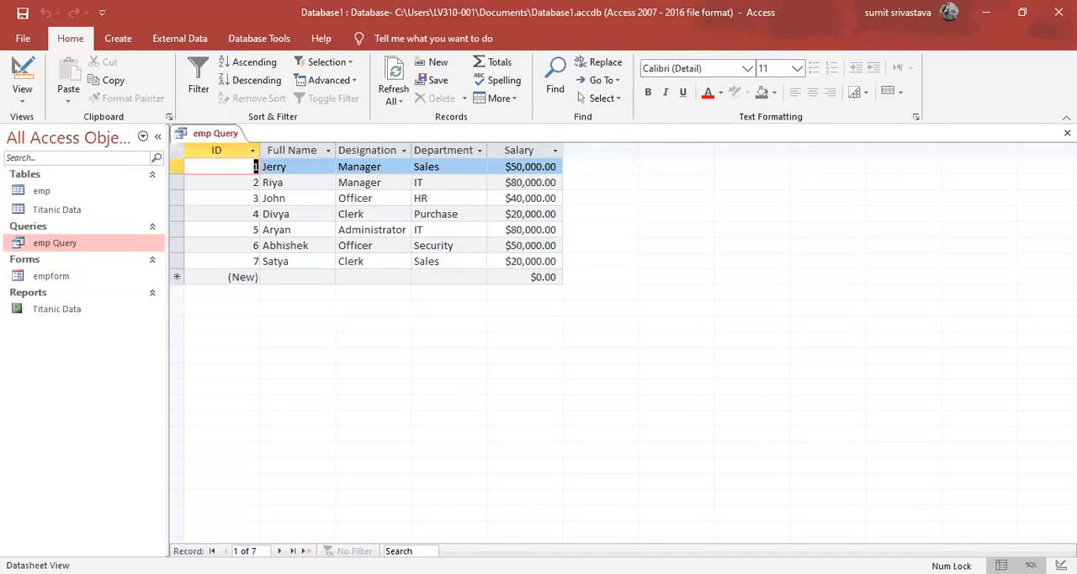
{"action": "left_click", "coordinate": [1031, 565]}
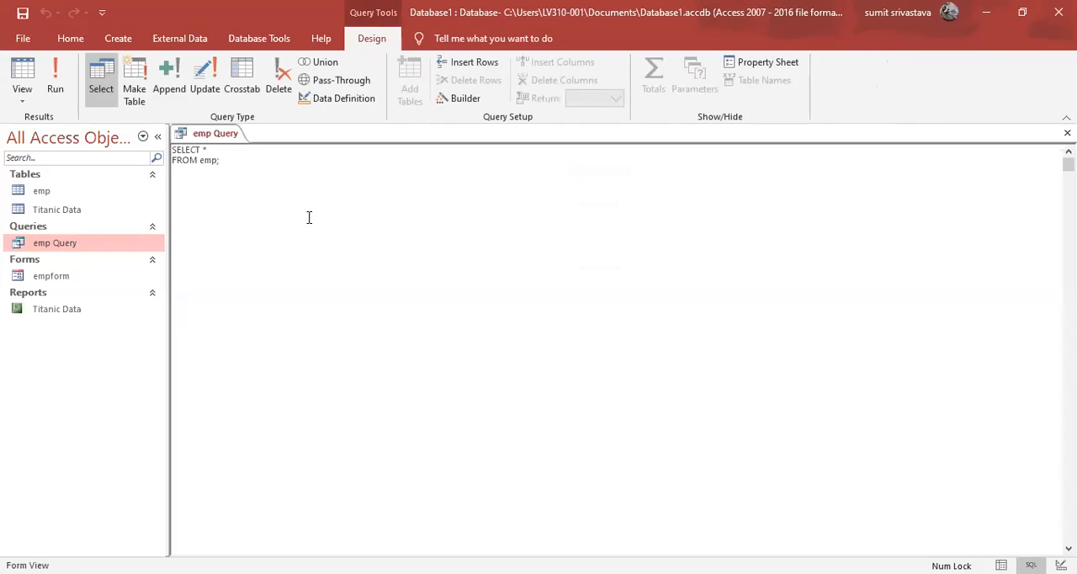
{"action": "double_click", "coordinate": [84, 194]}
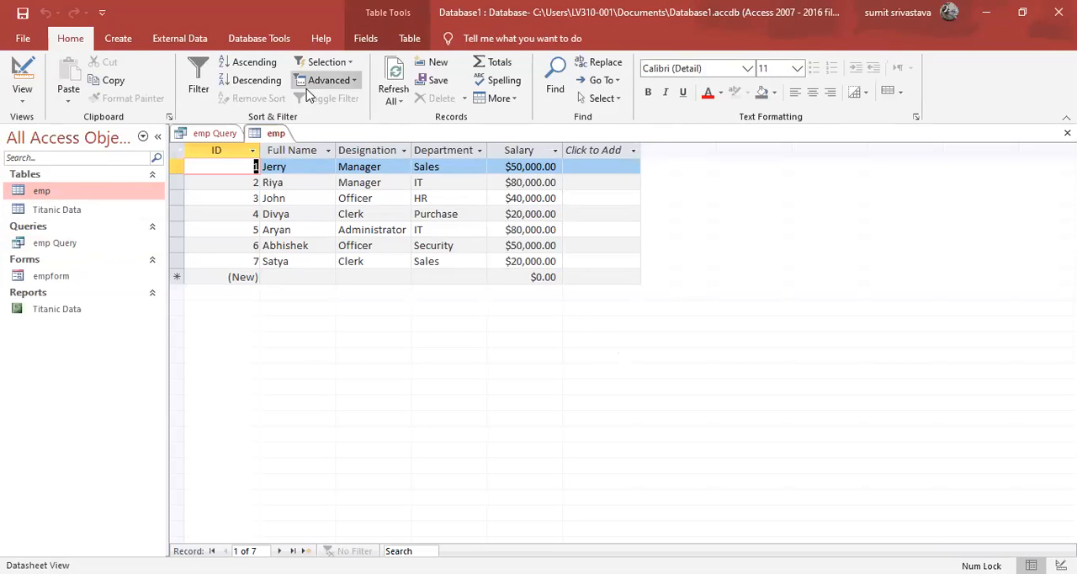
{"action": "left_click", "coordinate": [219, 136]}
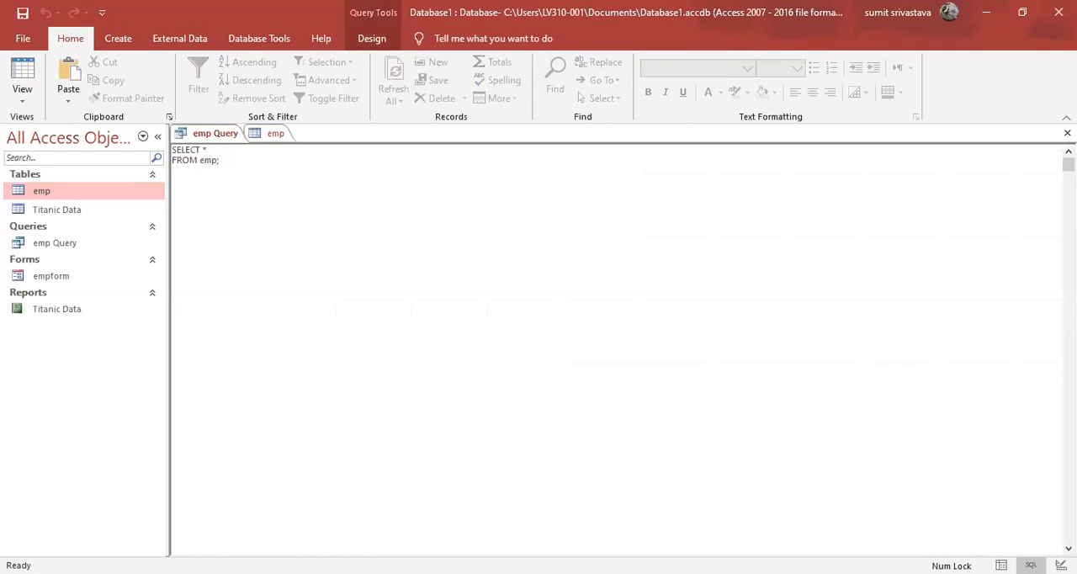
{"action": "left_click", "coordinate": [1067, 133]}
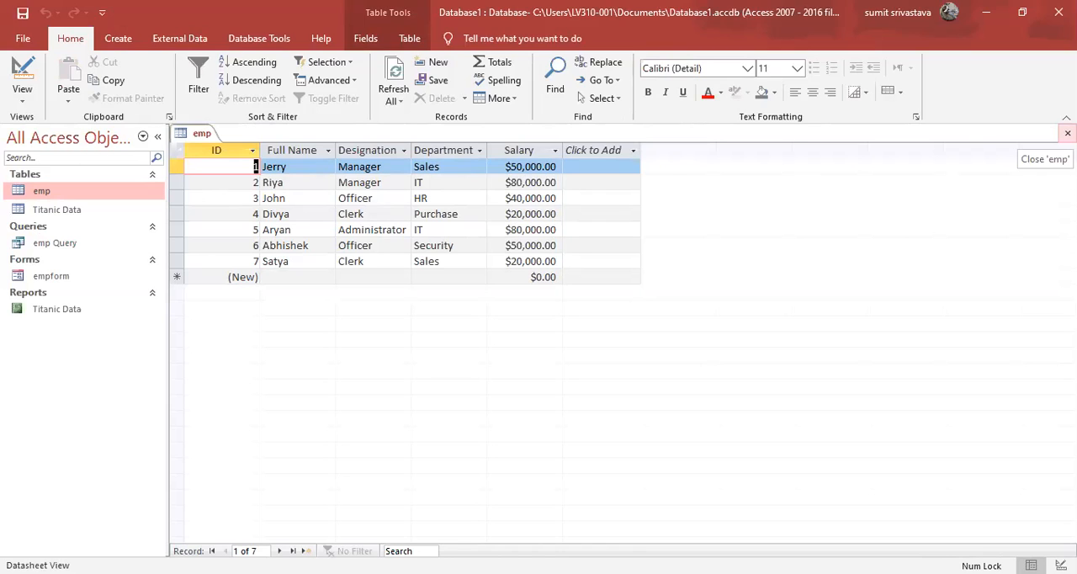
Reopen emp Query in SQL view and replace the asterisk in its SELECT clause with name.
{"action": "left_click", "coordinate": [59, 243]}
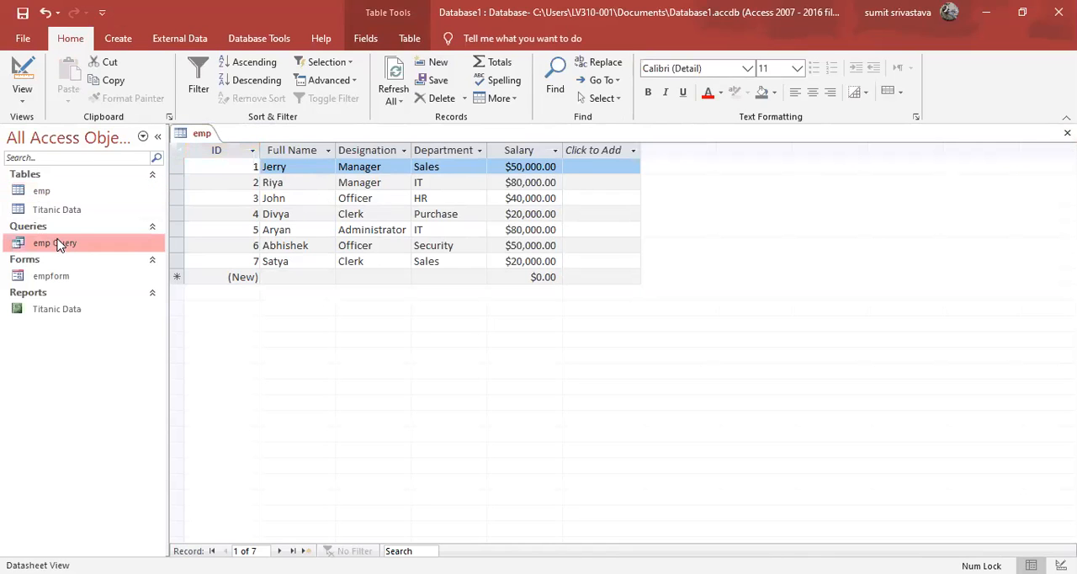
{"action": "double_click", "coordinate": [57, 243]}
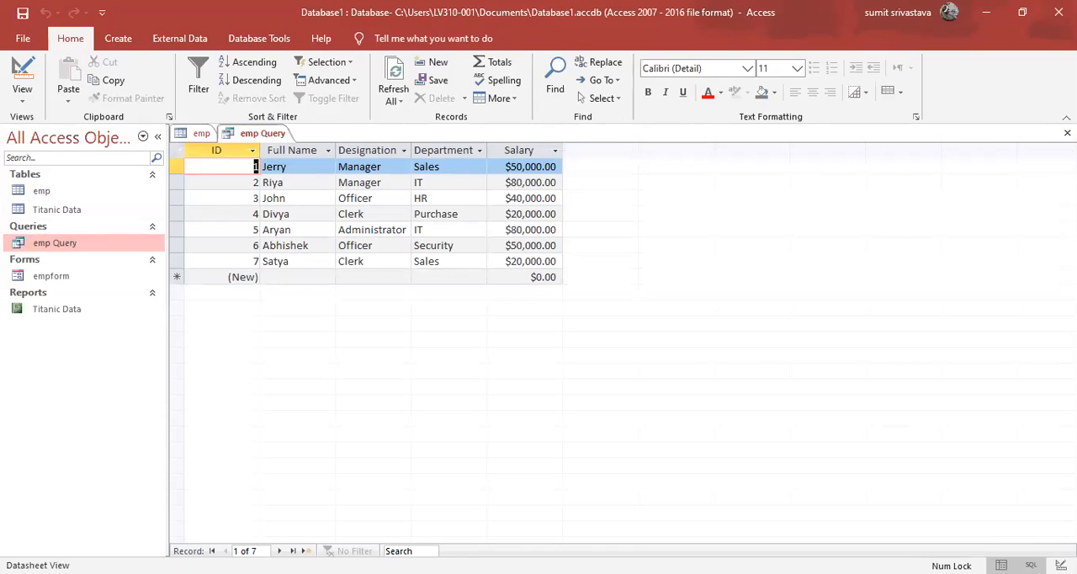
{"action": "left_click", "coordinate": [1031, 565]}
{"action": "left_click", "coordinate": [486, 309]}
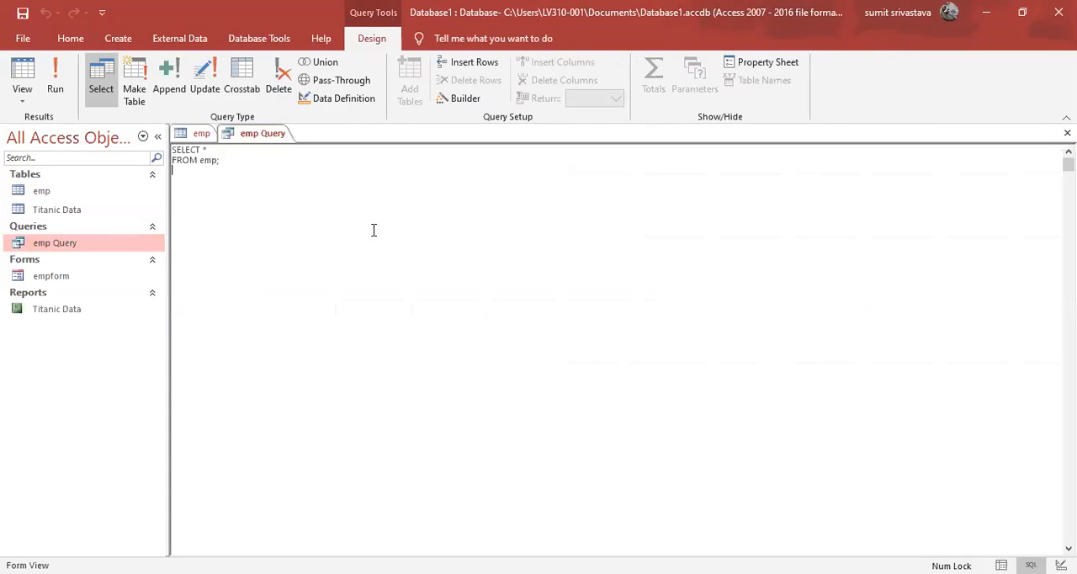
{"action": "left_click", "coordinate": [220, 150]}
{"action": "key", "text": "BackSpace"}
{"action": "left_click", "coordinate": [202, 133]}
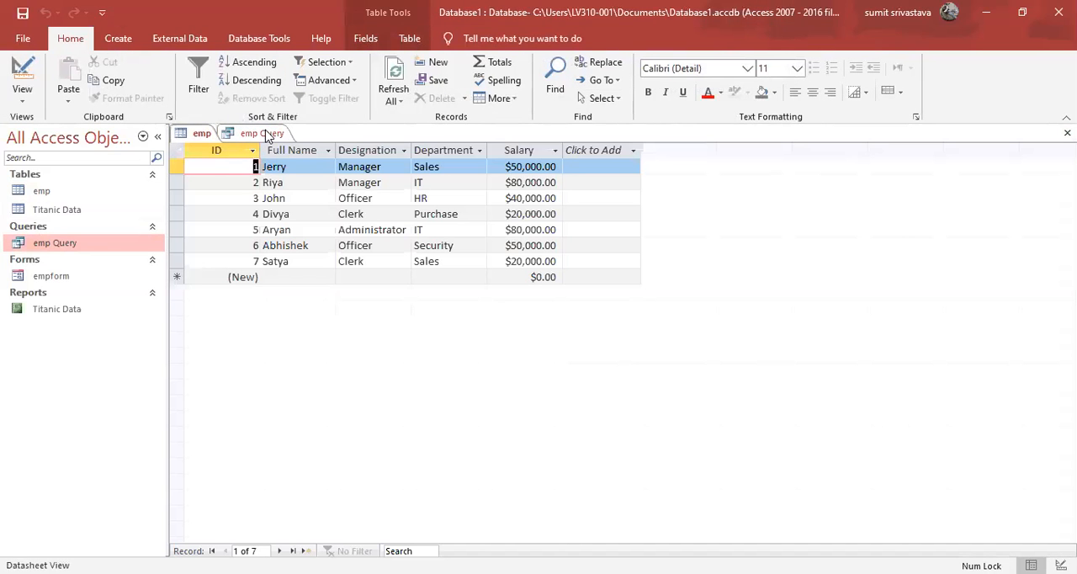
{"action": "left_click", "coordinate": [266, 134]}
{"action": "type", "text": "name"}
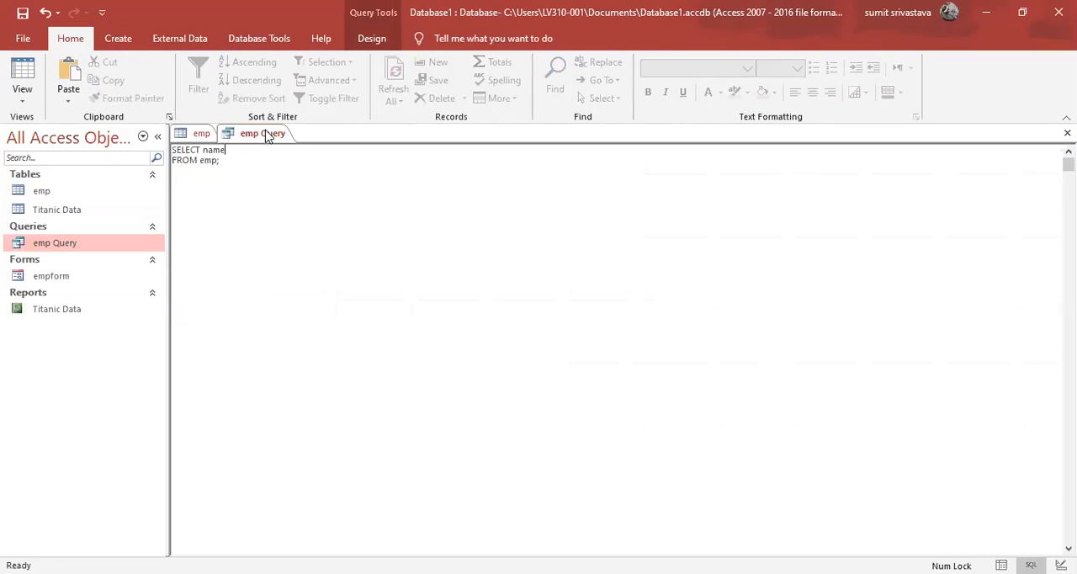
Extend the query's FROM clause with the condition where salary > 40000, consulting the emp table for the column.
{"action": "key", "text": "BackSpace"}
{"action": "type", "text": "where ;"}
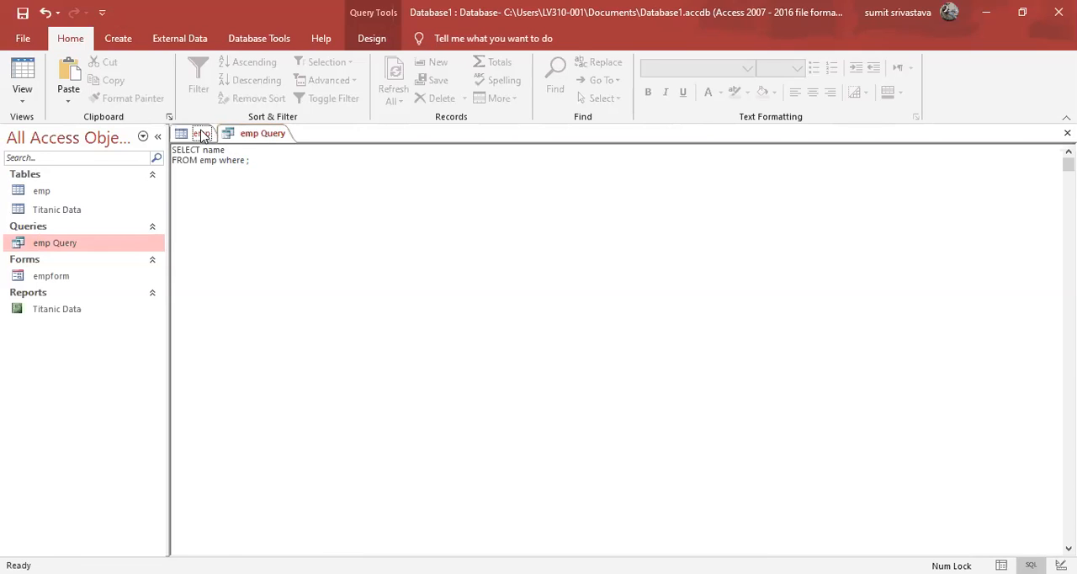
{"action": "left_click", "coordinate": [203, 136]}
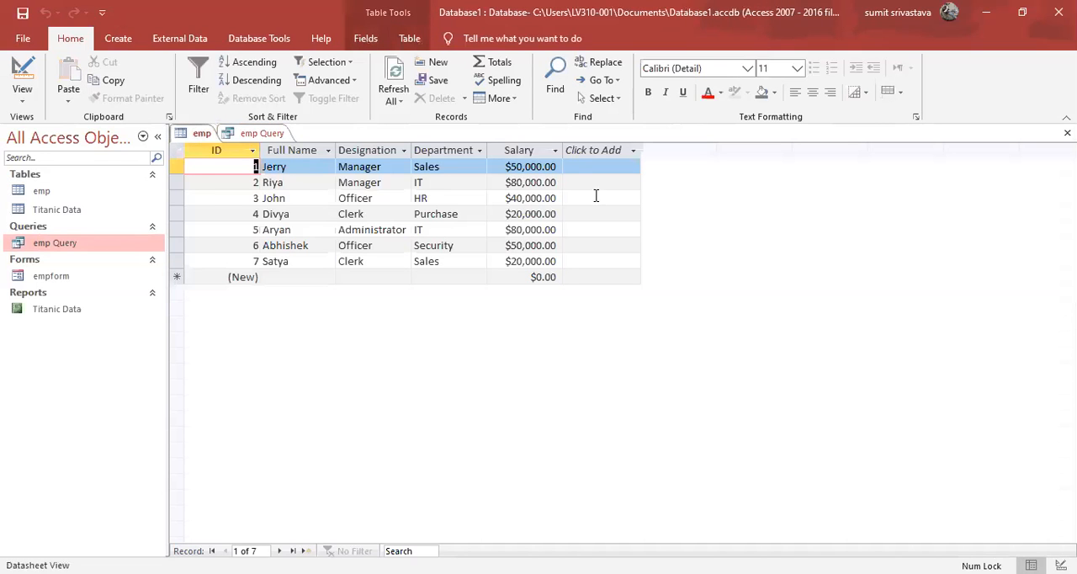
{"action": "left_click", "coordinate": [258, 137]}
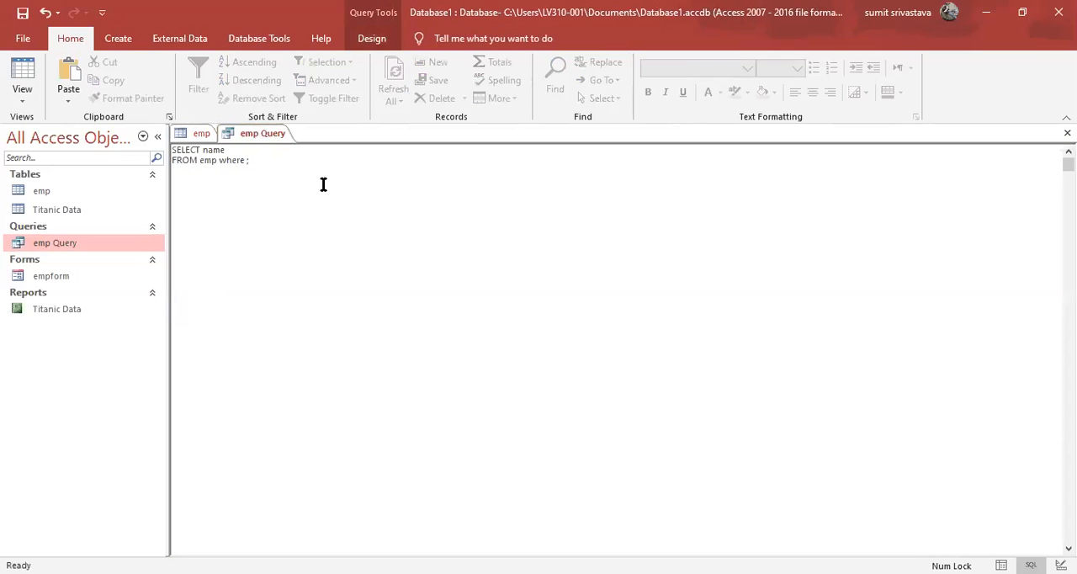
{"action": "type", "text": "salary> 40000;"}
{"action": "key", "text": "BackSpace"}
Check the actual field name behind the Full Name column in the emp table's design view, and close the table.
{"action": "left_click", "coordinate": [202, 134]}
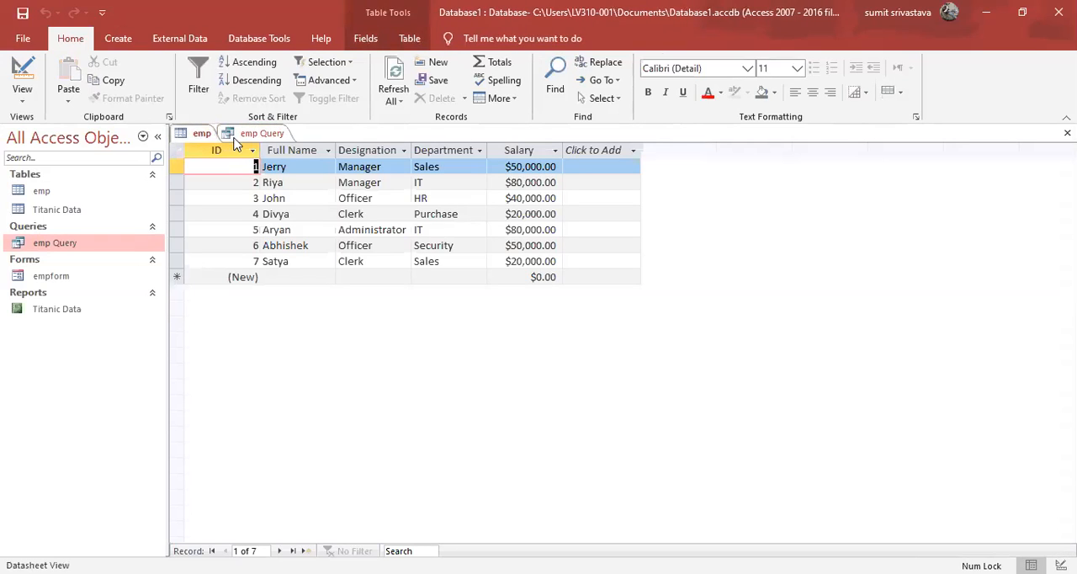
{"action": "left_click", "coordinate": [309, 151]}
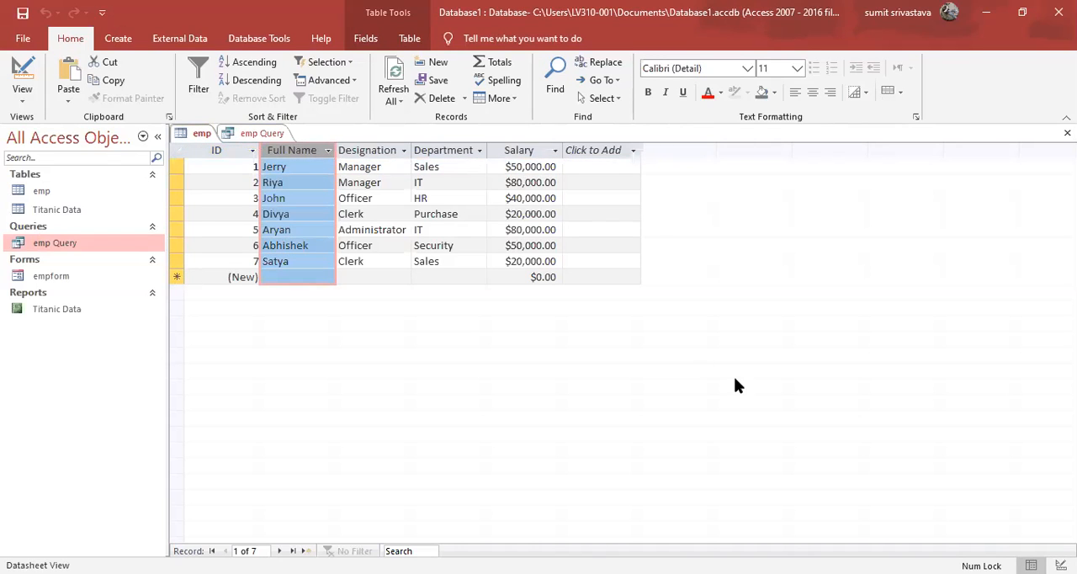
{"action": "left_click", "coordinate": [1061, 564]}
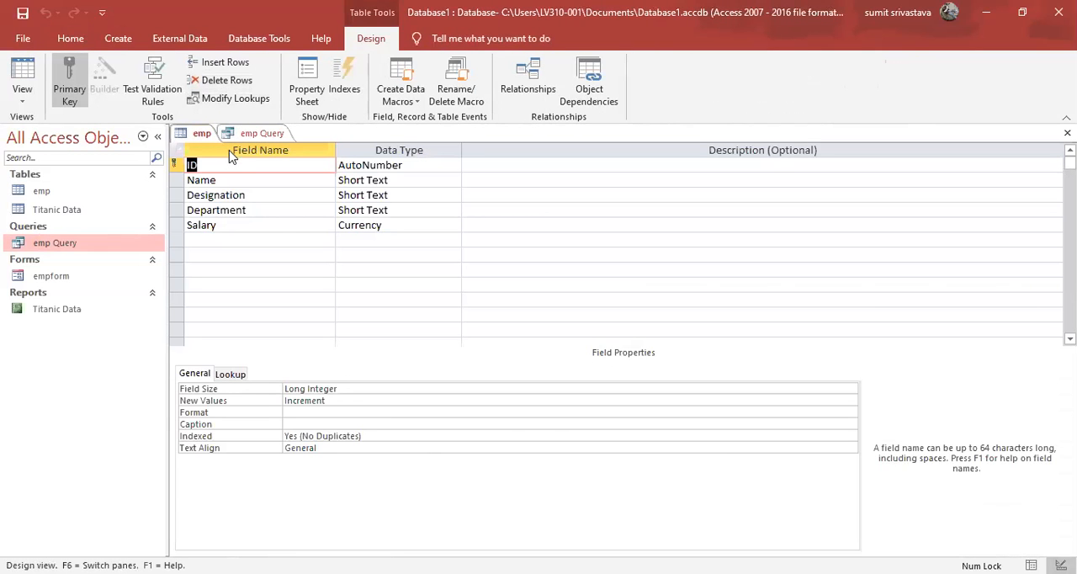
{"action": "left_click", "coordinate": [224, 181]}
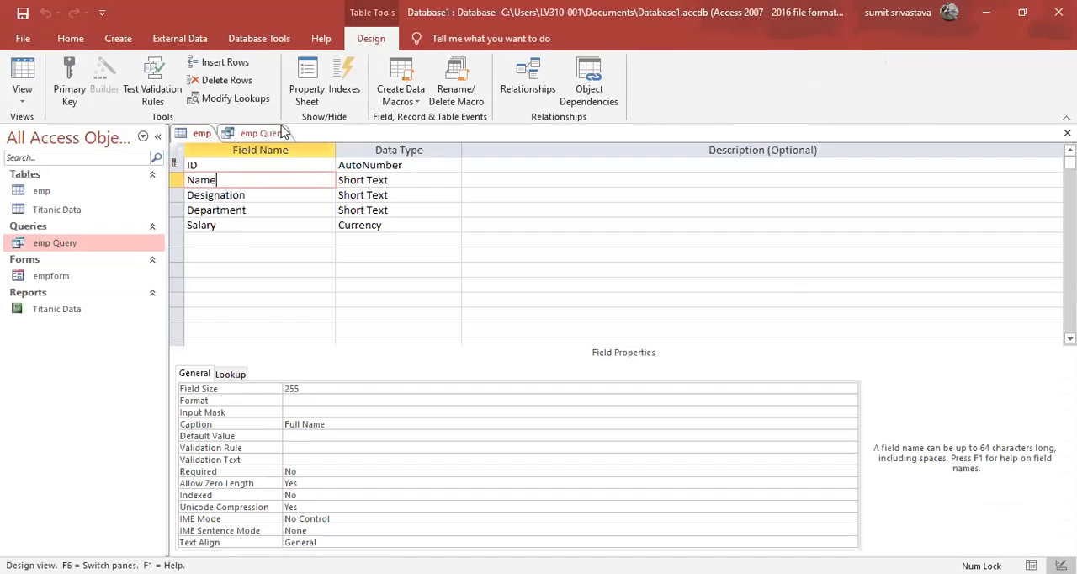
{"action": "left_click", "coordinate": [1067, 133]}
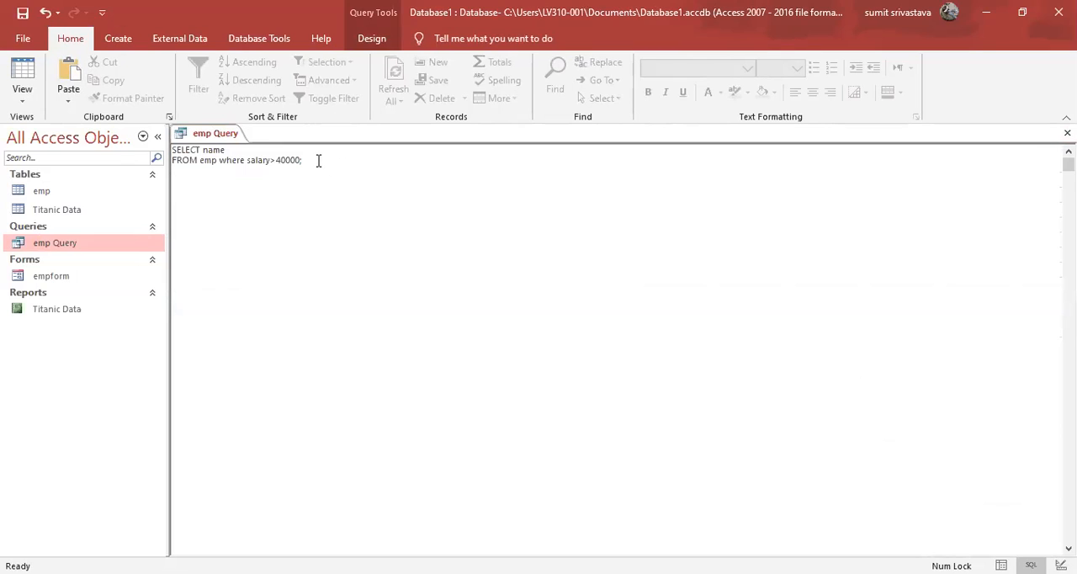
Review the complete SQL statement of emp Query and close the query with its design changes saved.
{"action": "left_click_drag", "start_coordinate": [318, 160], "coordinate": [145, 147]}
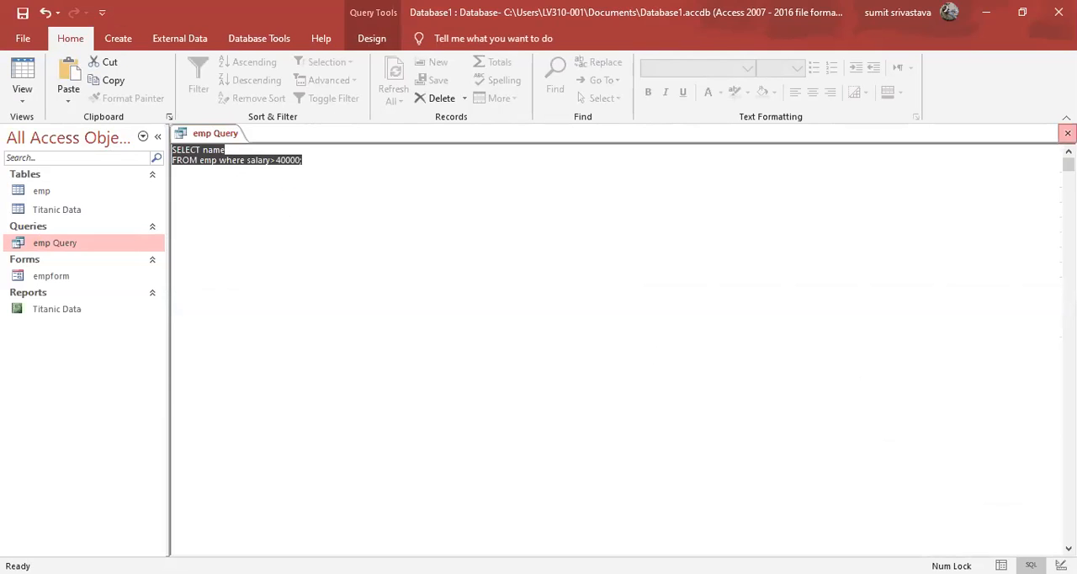
{"action": "left_click", "coordinate": [1067, 133]}
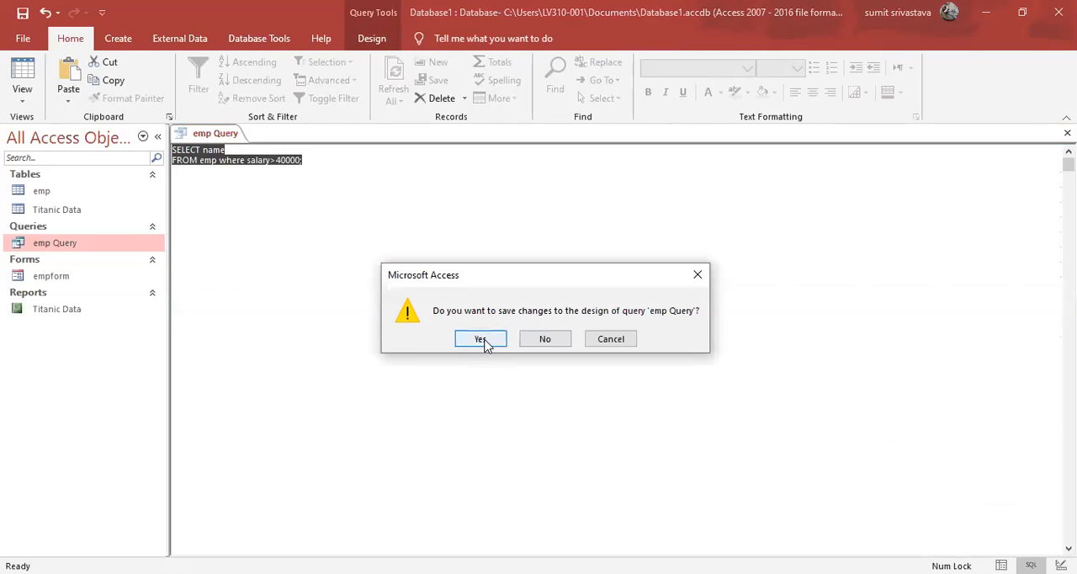
{"action": "left_click", "coordinate": [480, 339]}
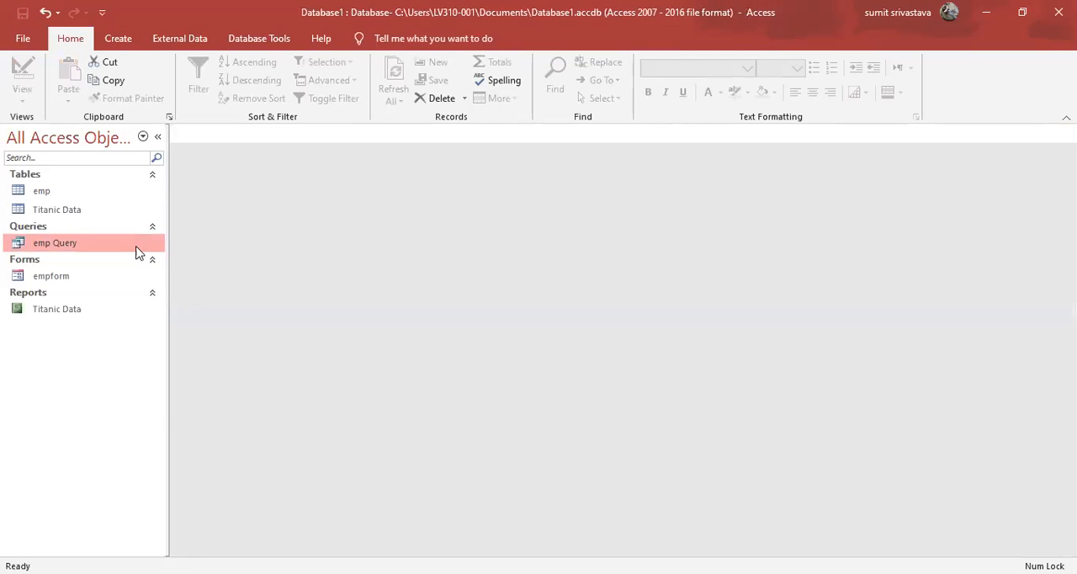
Open the emp table and examine which records have a salary above 40000.
{"action": "double_click", "coordinate": [68, 197]}
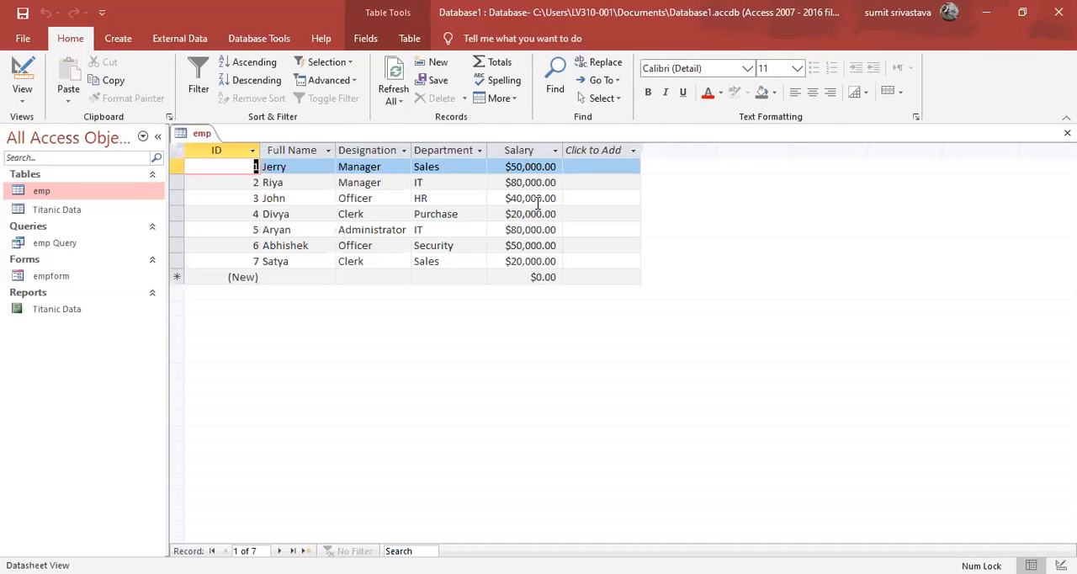
{"action": "left_click", "coordinate": [536, 167]}
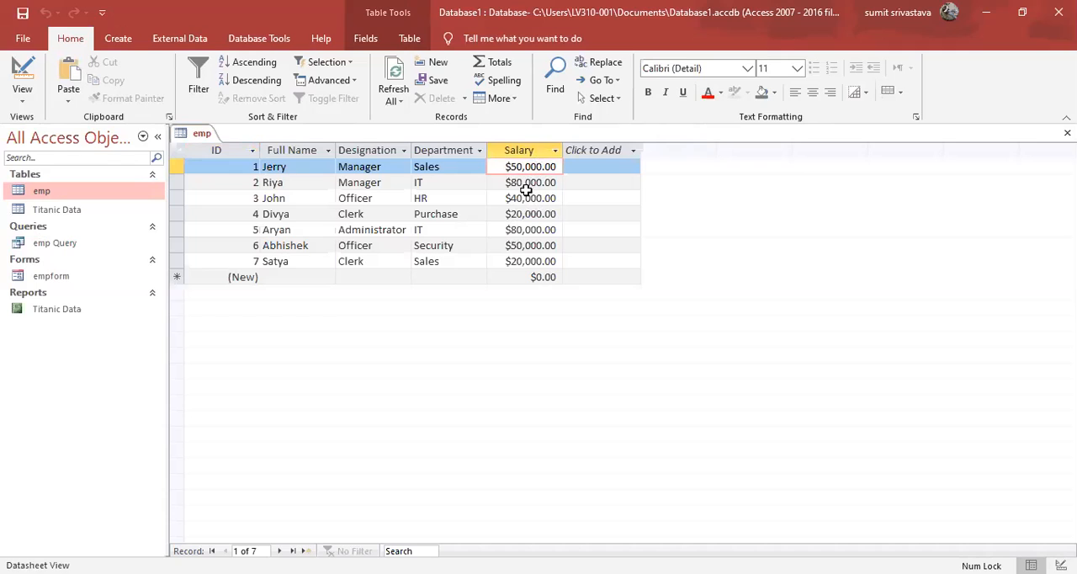
{"action": "left_click", "coordinate": [527, 198]}
{"action": "left_click", "coordinate": [538, 181]}
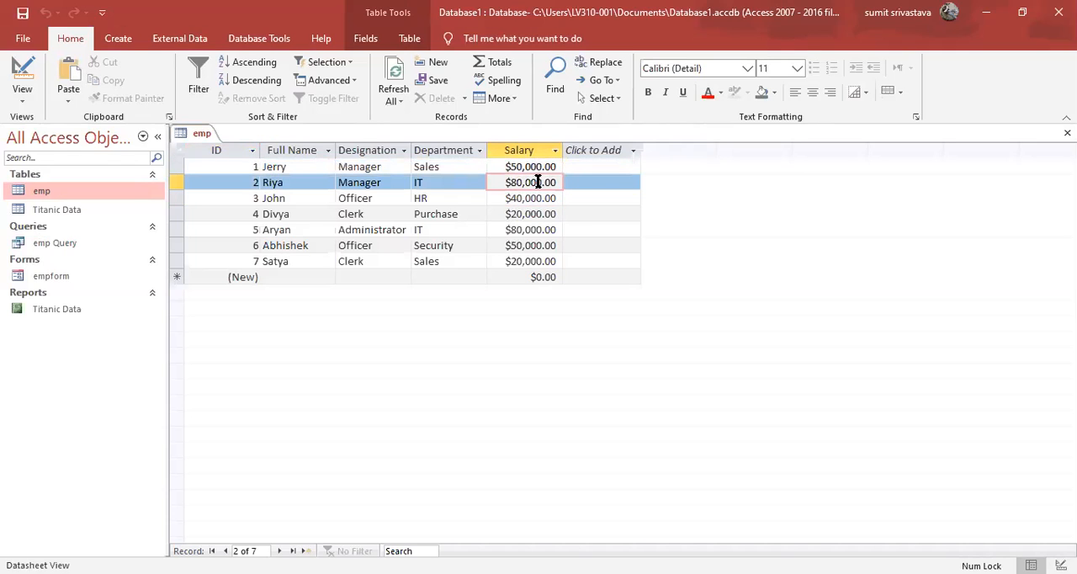
{"action": "left_click", "coordinate": [537, 198]}
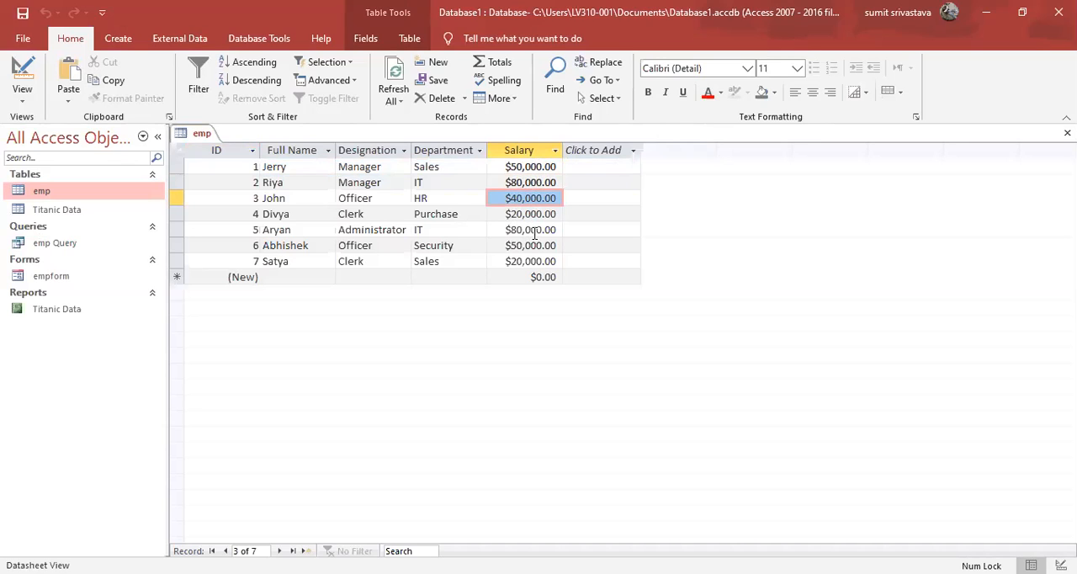
{"action": "left_click", "coordinate": [532, 230]}
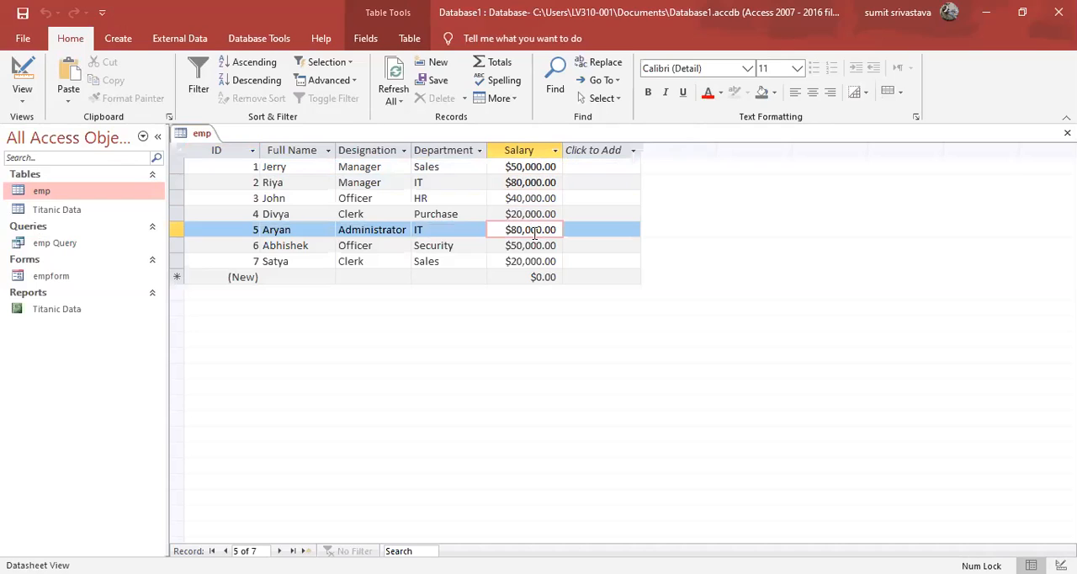
{"action": "left_click", "coordinate": [534, 246]}
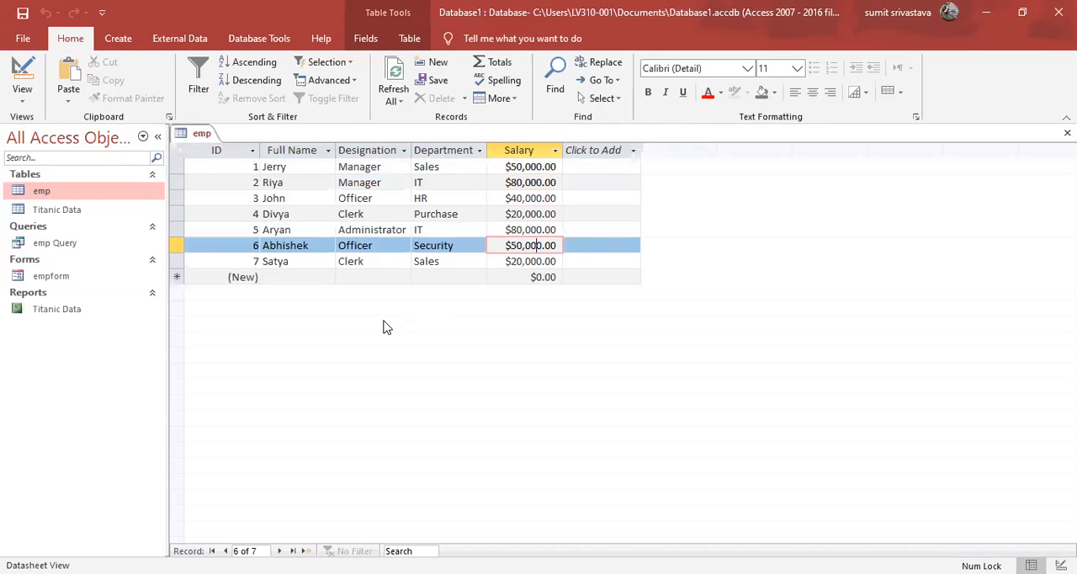
Open emp Query and compare the names it returns with the records in the emp table.
{"action": "double_click", "coordinate": [95, 246]}
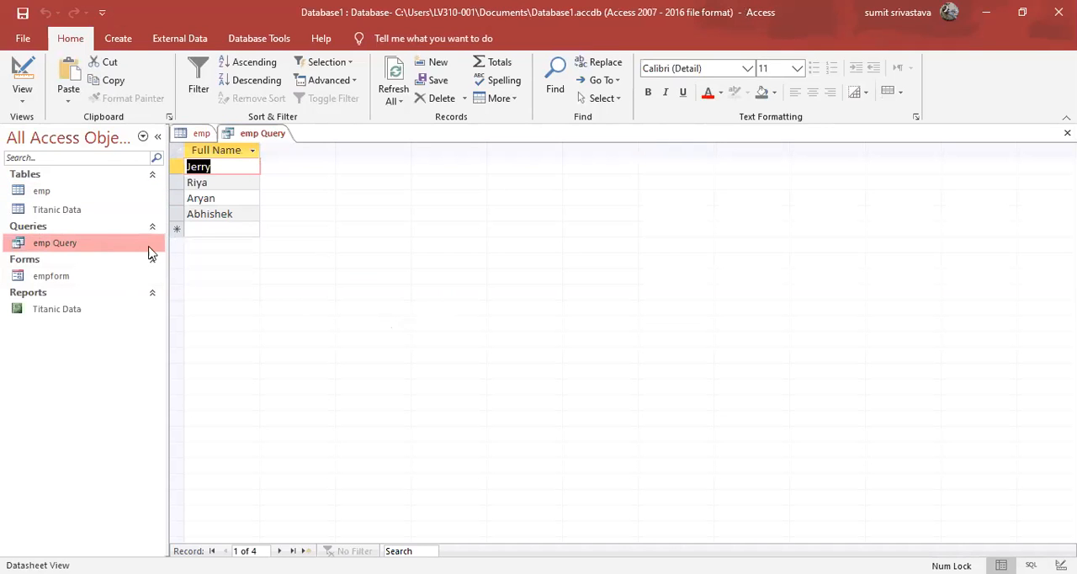
{"action": "left_click", "coordinate": [226, 183]}
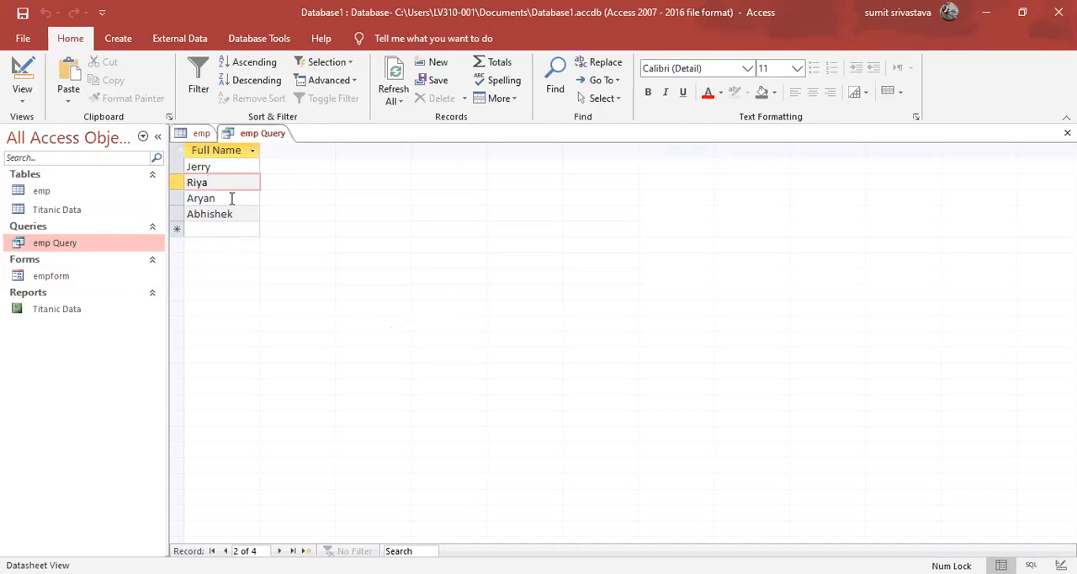
{"action": "left_click", "coordinate": [213, 199]}
{"action": "left_click", "coordinate": [235, 217]}
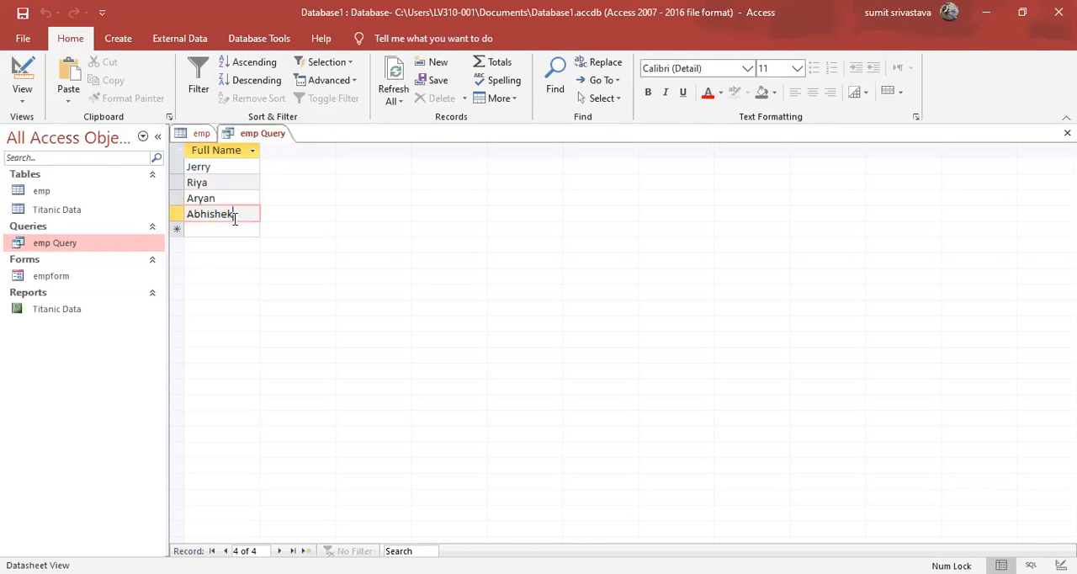
{"action": "left_click", "coordinate": [201, 138]}
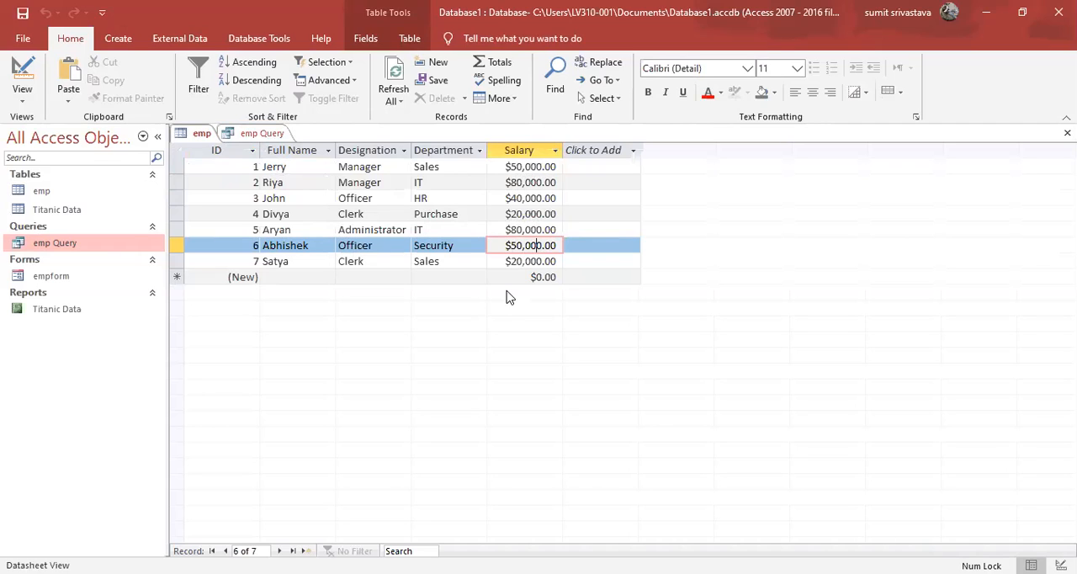
{"action": "left_click", "coordinate": [271, 137]}
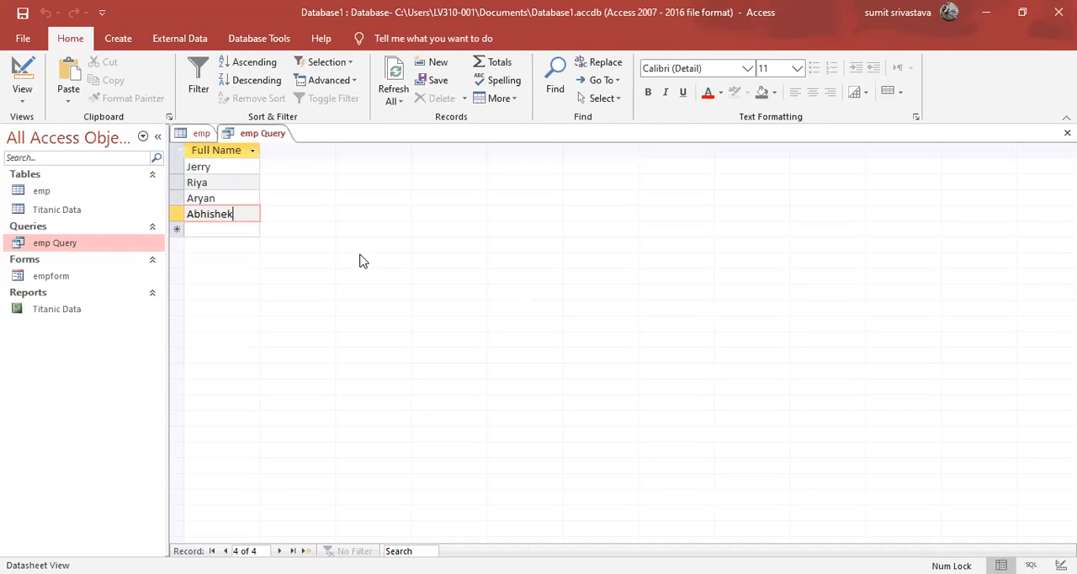
{"action": "left_click", "coordinate": [204, 136]}
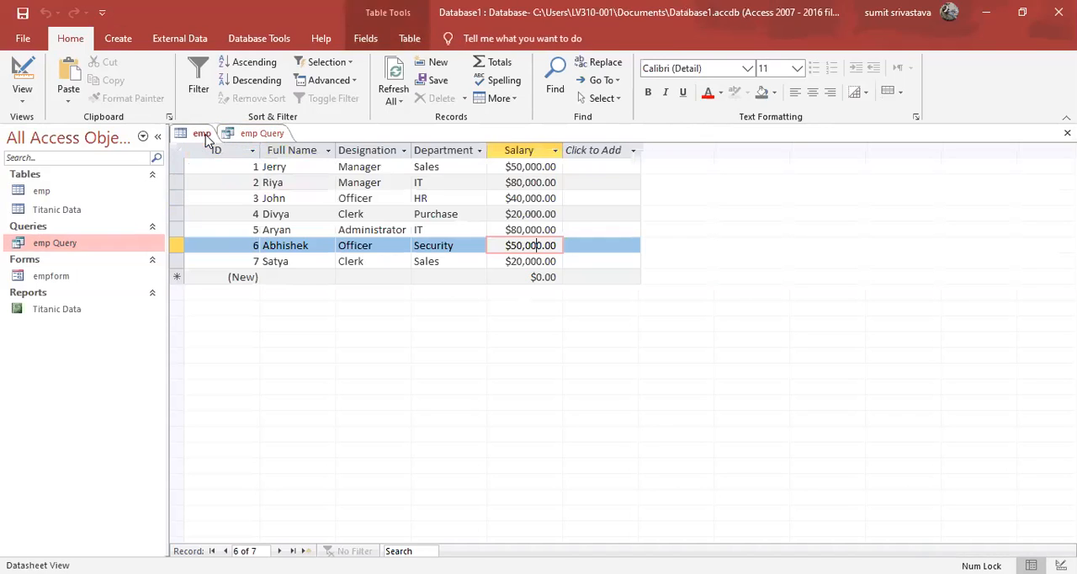
{"action": "left_click", "coordinate": [244, 134]}
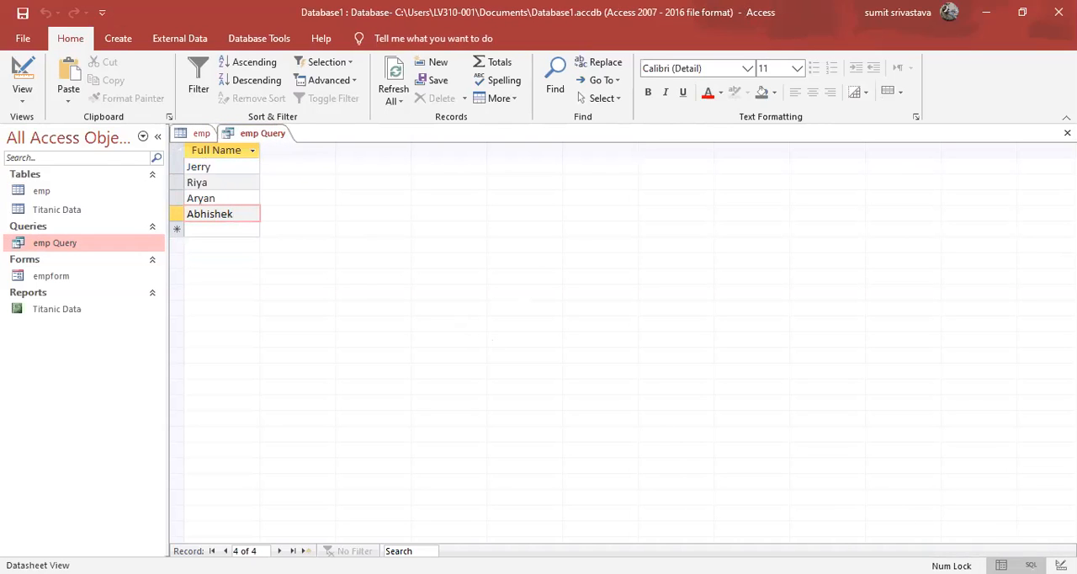
Add designation after name in the SELECT clause of emp Query's SQL and run the query.
{"action": "left_click", "coordinate": [1031, 564]}
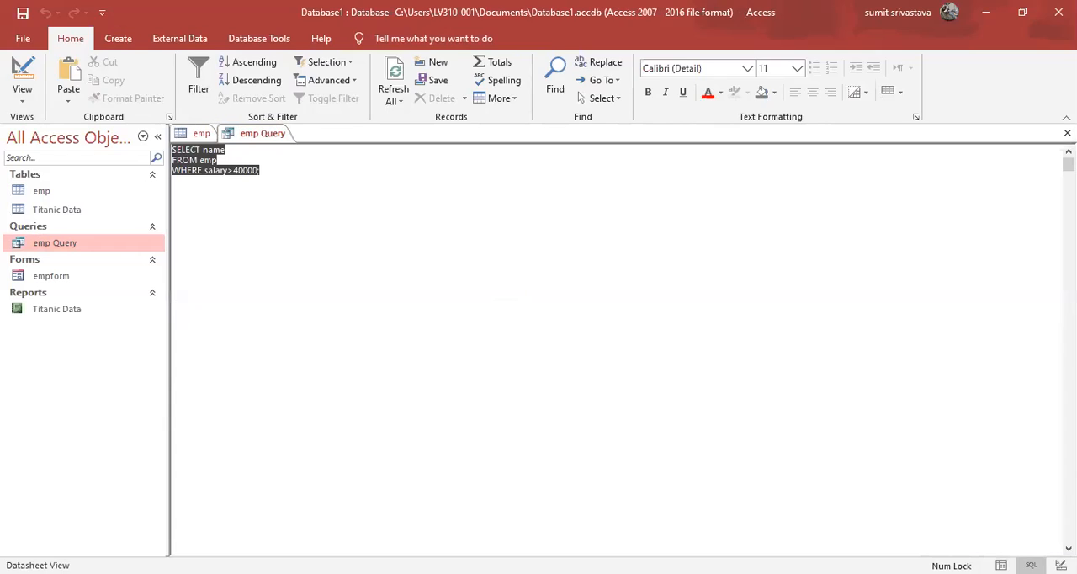
{"action": "left_click", "coordinate": [538, 292]}
{"action": "left_click", "coordinate": [292, 153]}
{"action": "type", "text": ","}
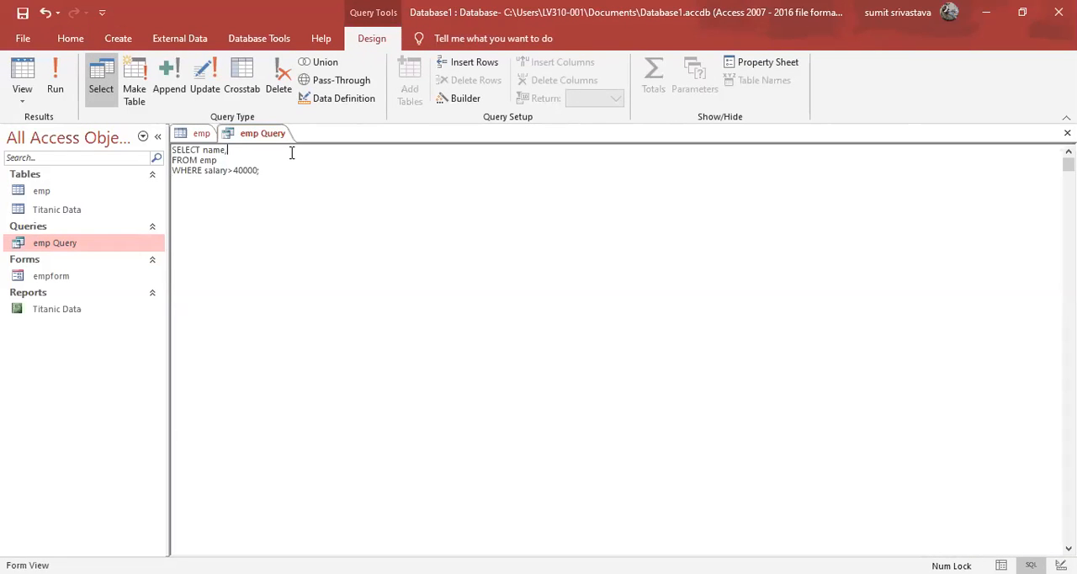
{"action": "type", "text": "designation"}
{"action": "left_click", "coordinate": [59, 84]}
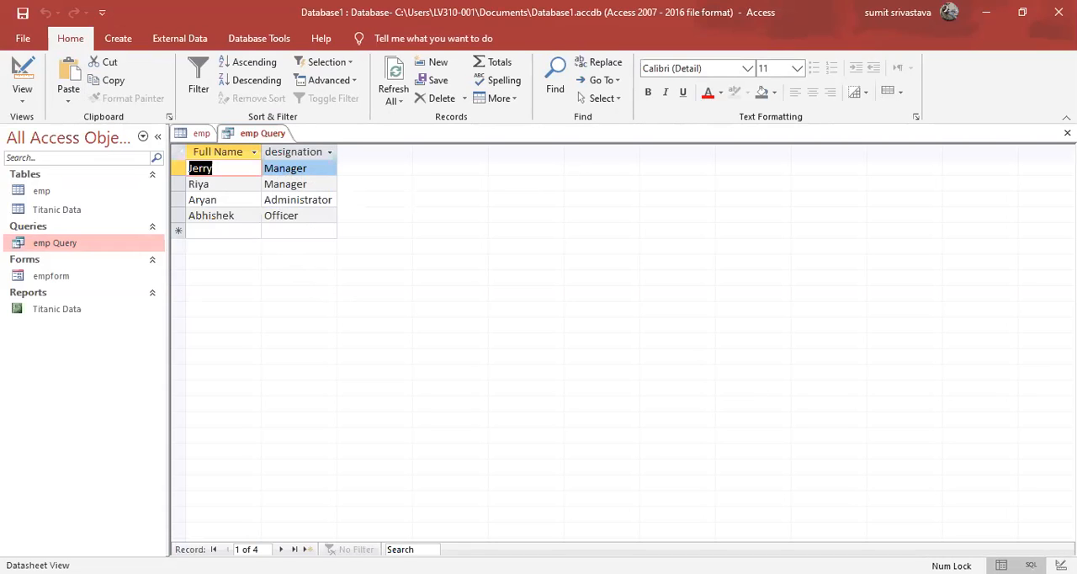
Return emp Query to SQL view and change its SELECT list to count(name), removing designation.
{"action": "left_click", "coordinate": [1031, 564]}
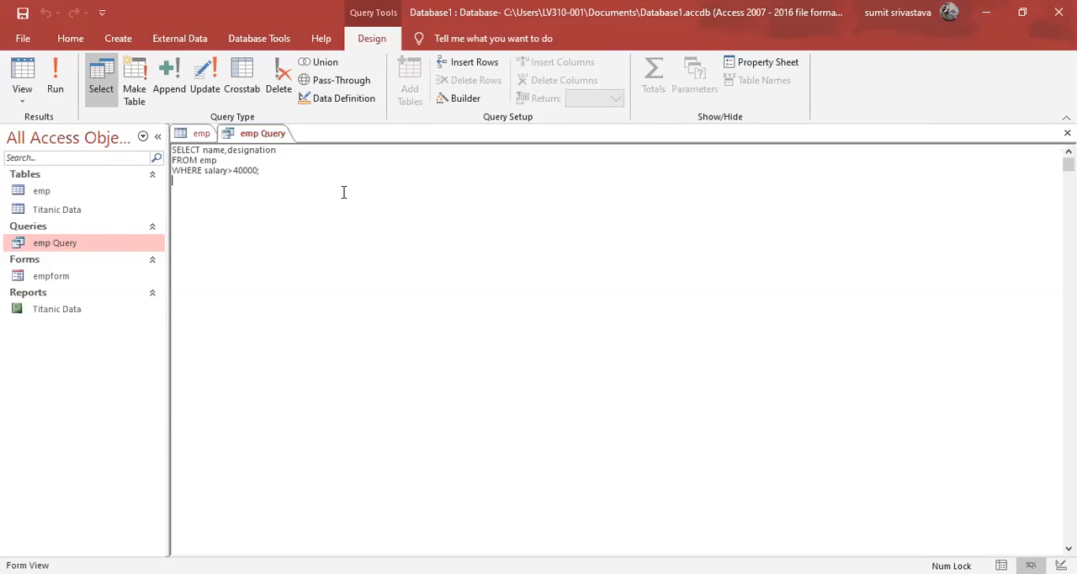
{"action": "left_click", "coordinate": [203, 149]}
{"action": "type", "text": "count("}
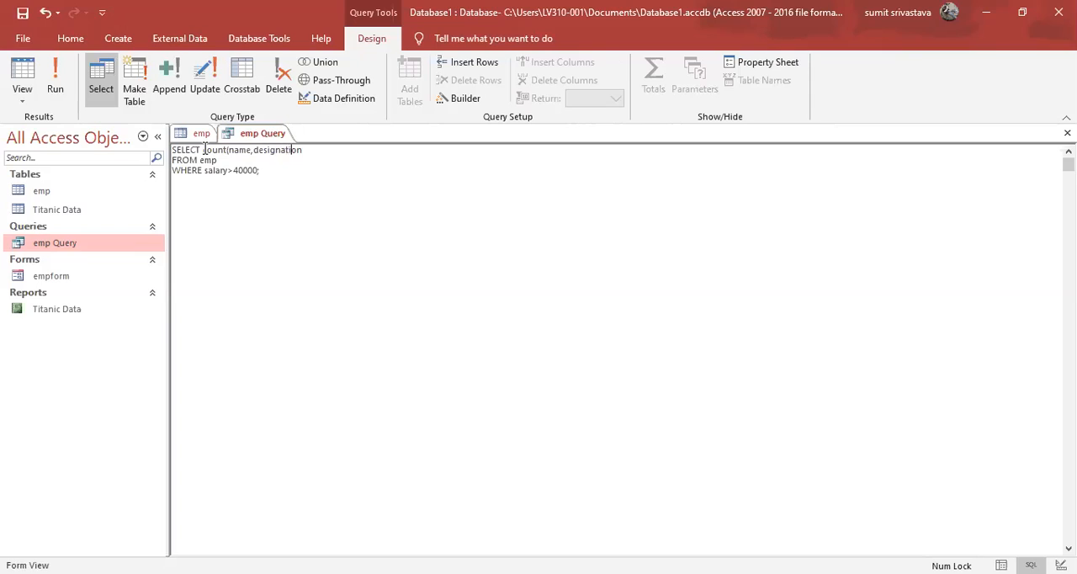
{"action": "key", "text": "BackSpace"}
{"action": "key", "text": "BackSpace"}
{"action": "key", "text": "BackSpace"}
{"action": "key", "text": "BackSpace"}
{"action": "key", "text": "BackSpace"}
{"action": "key", "text": "BackSpace"}
{"action": "key", "text": "BackSpace"}
{"action": "key", "text": "BackSpace"}
{"action": "key", "text": "BackSpace"}
{"action": "key", "text": "BackSpace"}
{"action": "key", "text": "BackSpace"}
{"action": "key", "text": "BackSpace"}
Delete the WHERE clause from the SQL statement so it ends with FROM emp;.
{"action": "key", "text": "BackSpace"}
{"action": "type", "text": "e)"}
{"action": "left_click", "coordinate": [266, 173]}
{"action": "key", "text": "BackSpace"}
{"action": "key", "text": "BackSpace"}
{"action": "key", "text": "BackSpace"}
{"action": "key", "text": "BackSpace"}
{"action": "key", "text": "BackSpace"}
{"action": "key", "text": "BackSpace"}
{"action": "key", "text": "BackSpace"}
{"action": "key", "text": "BackSpace"}
{"action": "key", "text": "BackSpace"}
{"action": "key", "text": "BackSpace"}
{"action": "key", "text": "BackSpace"}
{"action": "key", "text": "BackSpace"}
{"action": "key", "text": "BackSpace"}
{"action": "key", "text": "BackSpace"}
{"action": "key", "text": "BackSpace"}
{"action": "key", "text": "BackSpace"}
{"action": "key", "text": "BackSpace"}
{"action": "key", "text": "BackSpace"}
{"action": "key", "text": "BackSpace"}
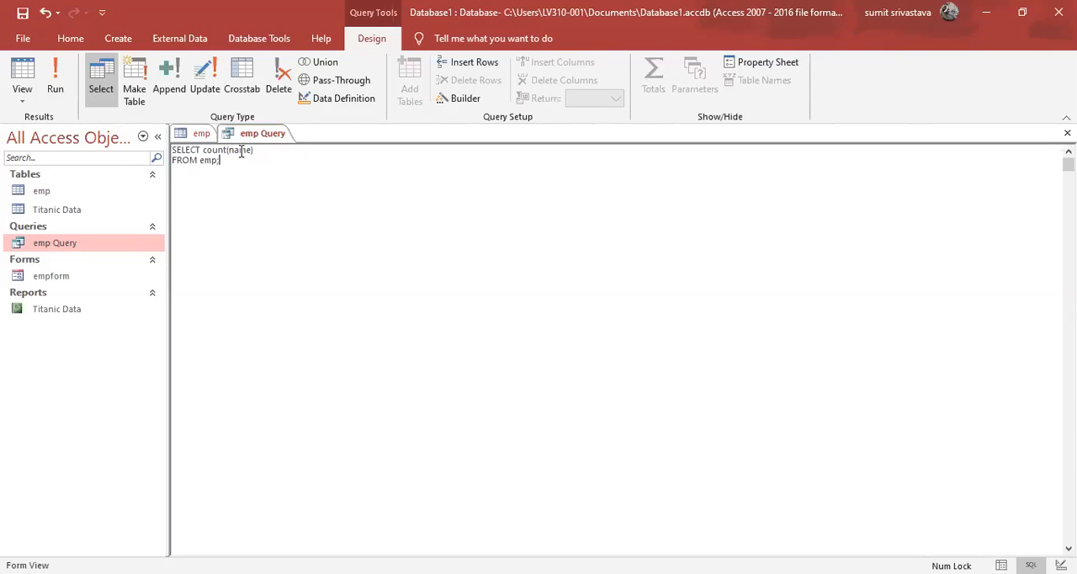
Replace name inside the count function with an asterisk and run the query.
{"action": "double_click", "coordinate": [240, 150]}
{"action": "type", "text": "*"}
{"action": "left_click", "coordinate": [281, 207]}
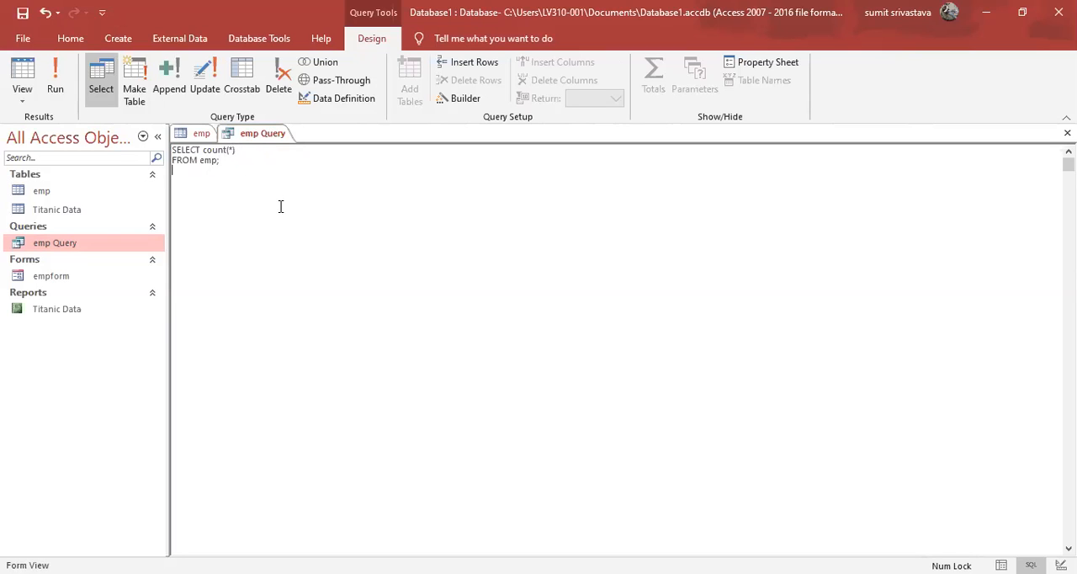
{"action": "left_click", "coordinate": [56, 82]}
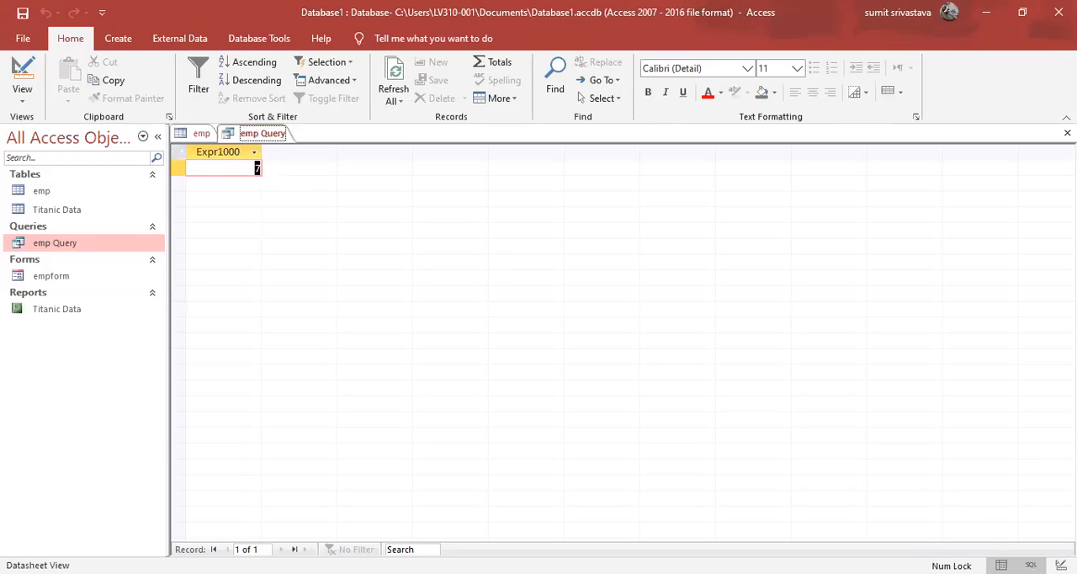
Add the alias as count after count(*) in emp Query's SQL and run the query.
{"action": "left_click", "coordinate": [1031, 564]}
{"action": "left_click", "coordinate": [257, 153]}
{"action": "type", "text": "as"}
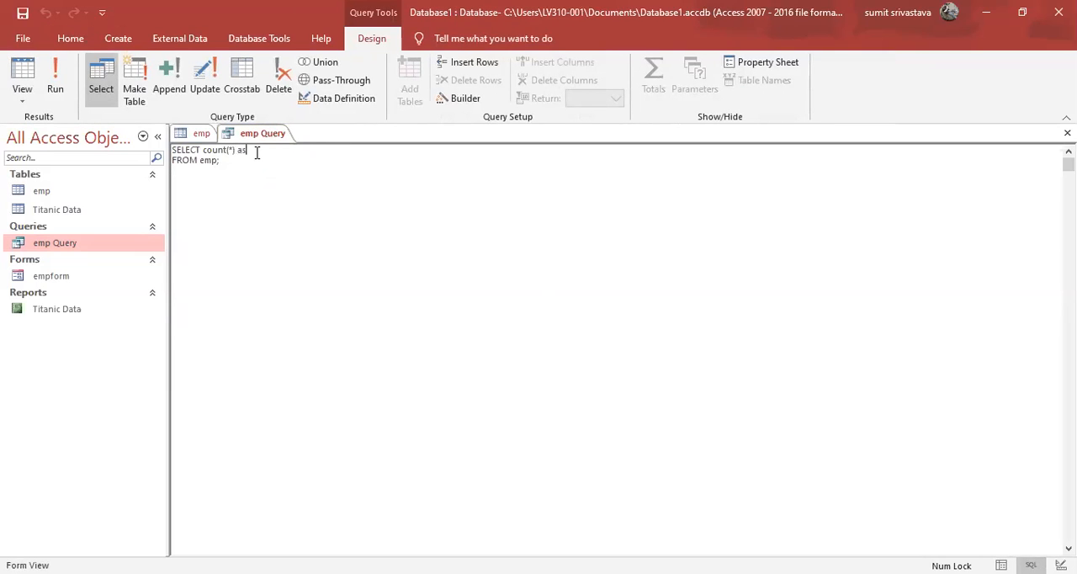
{"action": "type", "text": " count"}
{"action": "left_click", "coordinate": [56, 82]}
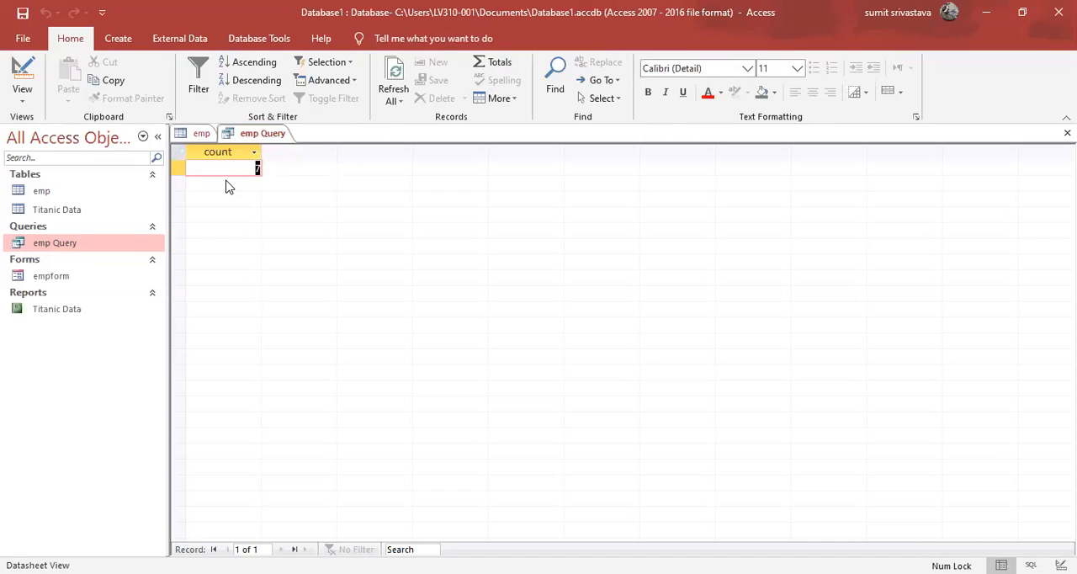
Compare the query's count result with the records in the emp table.
{"action": "left_click", "coordinate": [201, 133]}
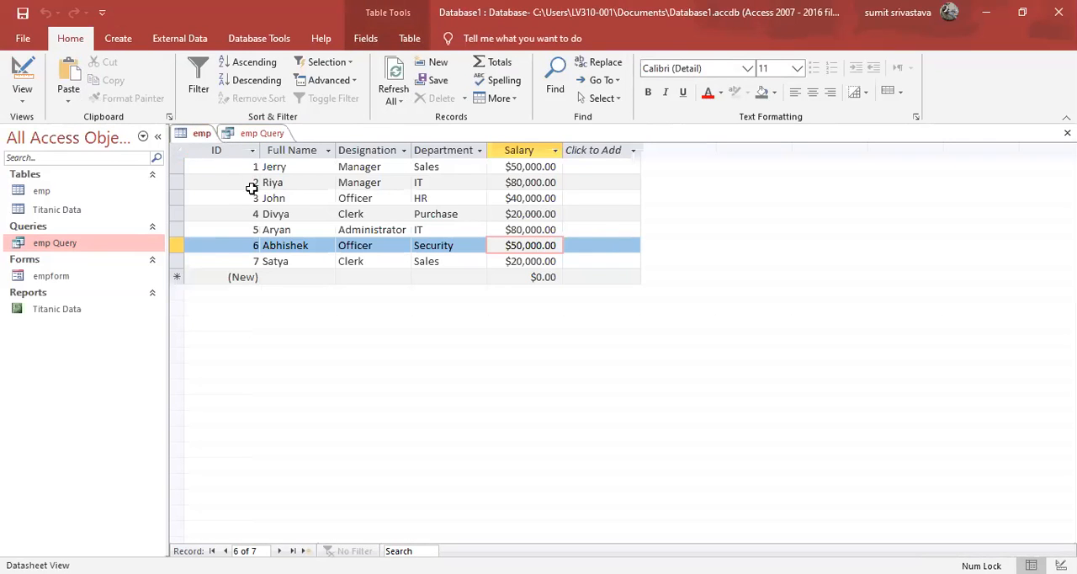
{"action": "left_click", "coordinate": [264, 134]}
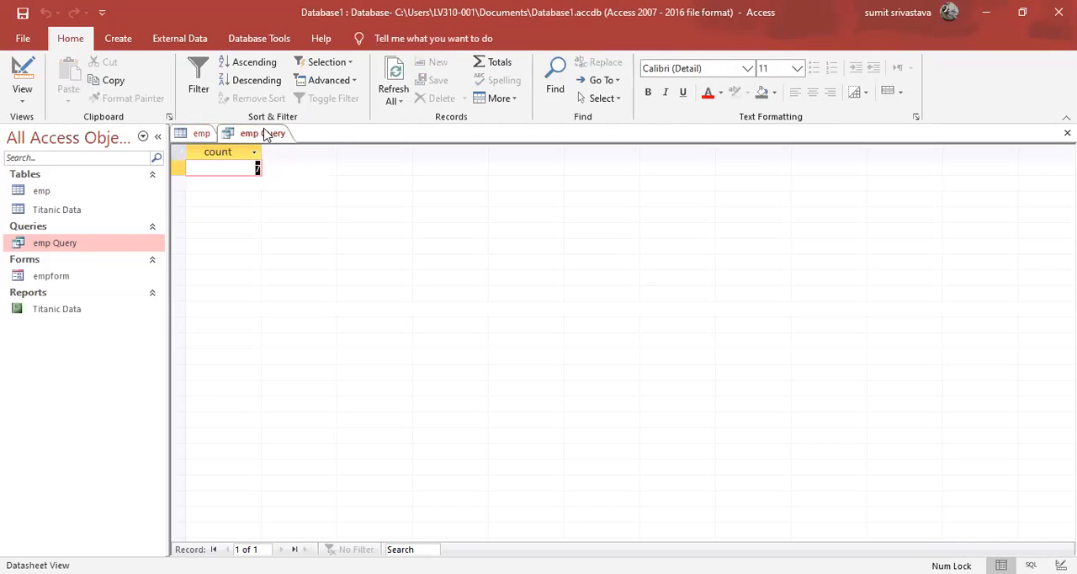
{"action": "left_click", "coordinate": [195, 133]}
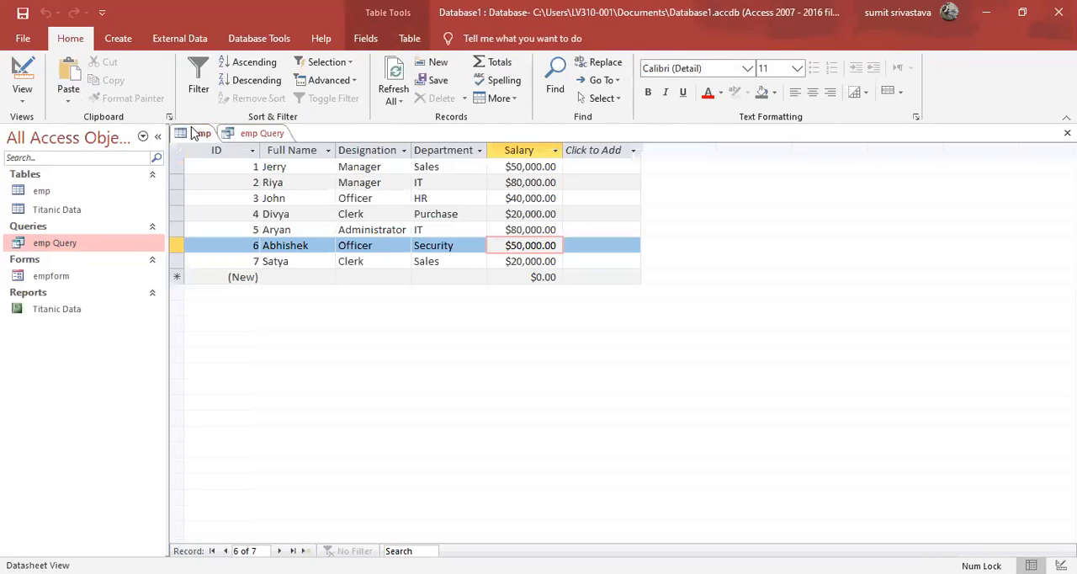
{"action": "left_click", "coordinate": [247, 137]}
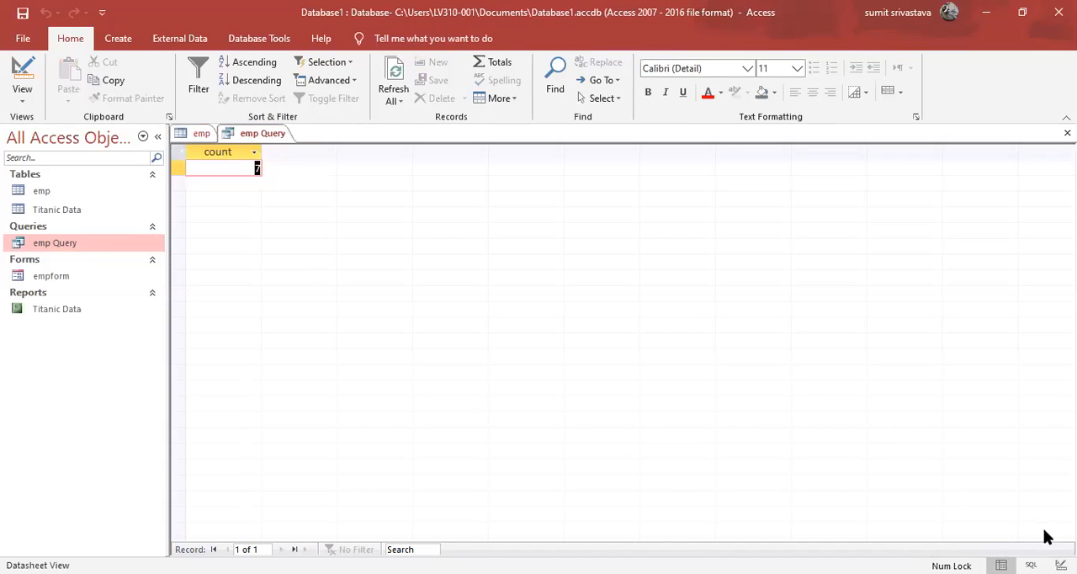
Add the condition where salary>40000 after FROM emp in emp Query's SQL and run the query.
{"action": "left_click", "coordinate": [1031, 564]}
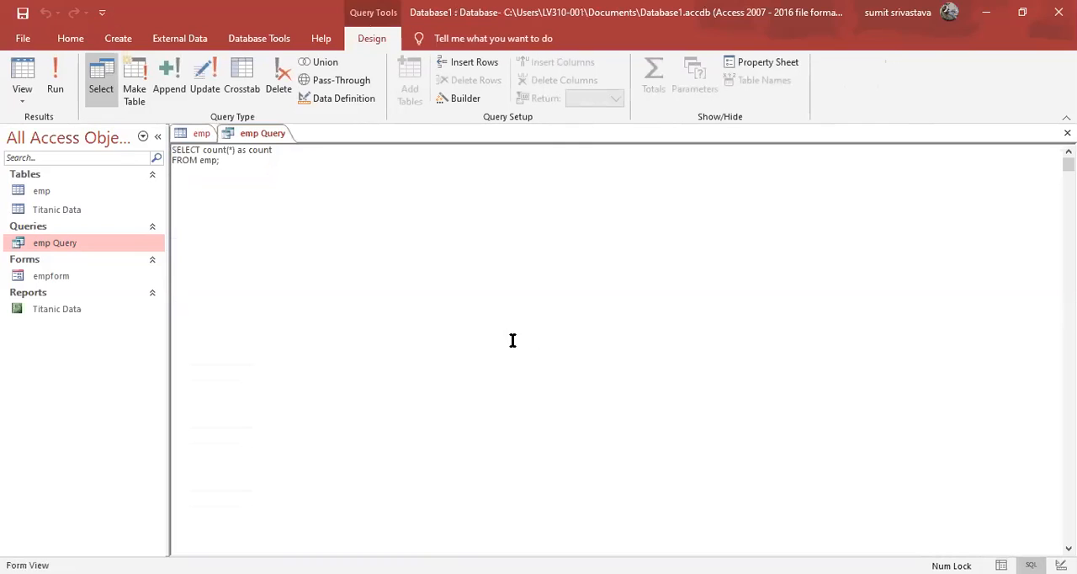
{"action": "left_click", "coordinate": [215, 161]}
{"action": "key", "text": "BackSpace"}
{"action": "type", "text": "where"}
{"action": "type", "text": " salar"}
{"action": "type", "text": "t>"}
{"action": "key", "text": "BackSpace"}
{"action": "key", "text": "BackSpace"}
{"action": "type", "text": "y>40000;"}
{"action": "key", "text": "Left"}
{"action": "key", "text": "Left"}
{"action": "key", "text": "Left"}
{"action": "key", "text": "Left"}
{"action": "key", "text": "Left"}
{"action": "type", "text": ">"}
{"action": "left_click", "coordinate": [329, 173]}
{"action": "left_click", "coordinate": [58, 74]}
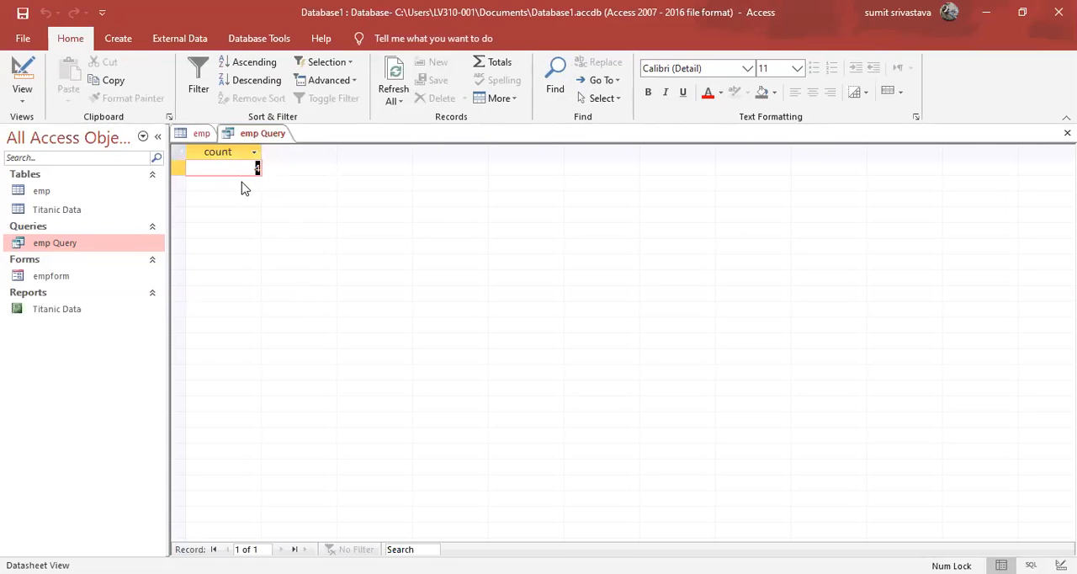
Check emp Query's count against the individual salaries above 40000 in the emp table.
{"action": "left_click", "coordinate": [201, 134]}
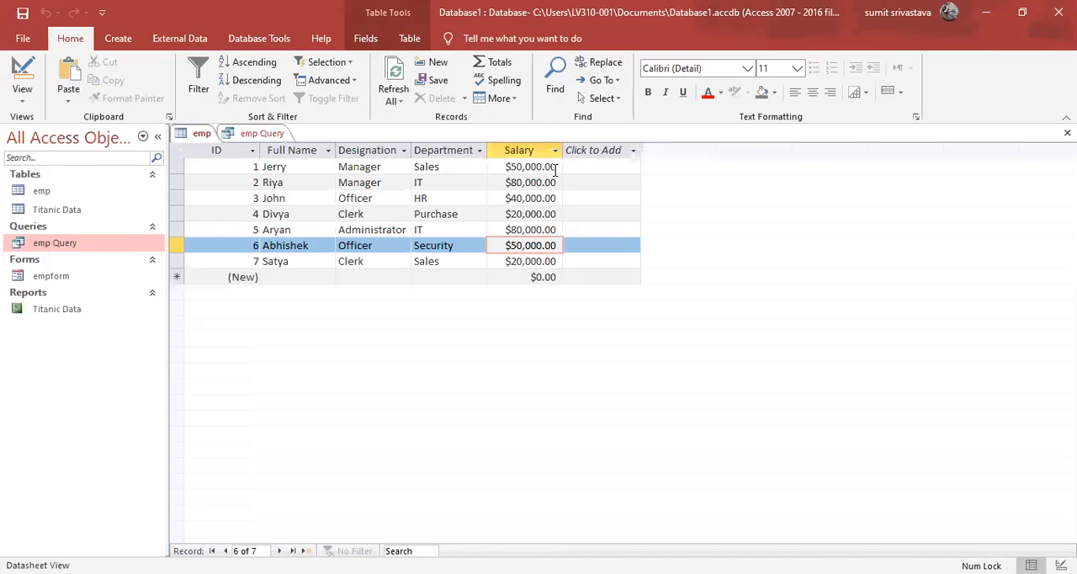
{"action": "left_click", "coordinate": [547, 166]}
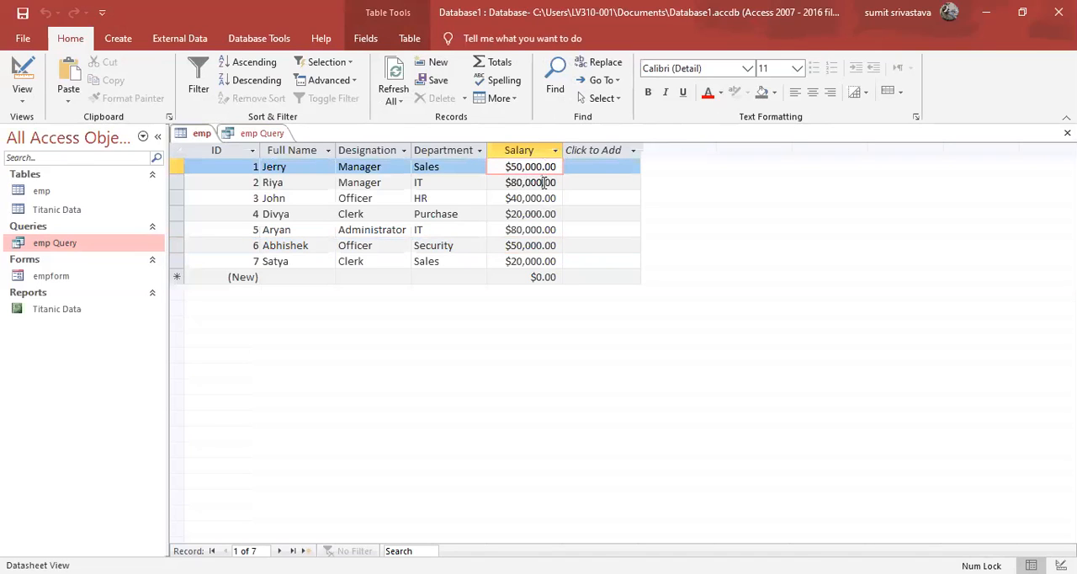
{"action": "left_click", "coordinate": [544, 183]}
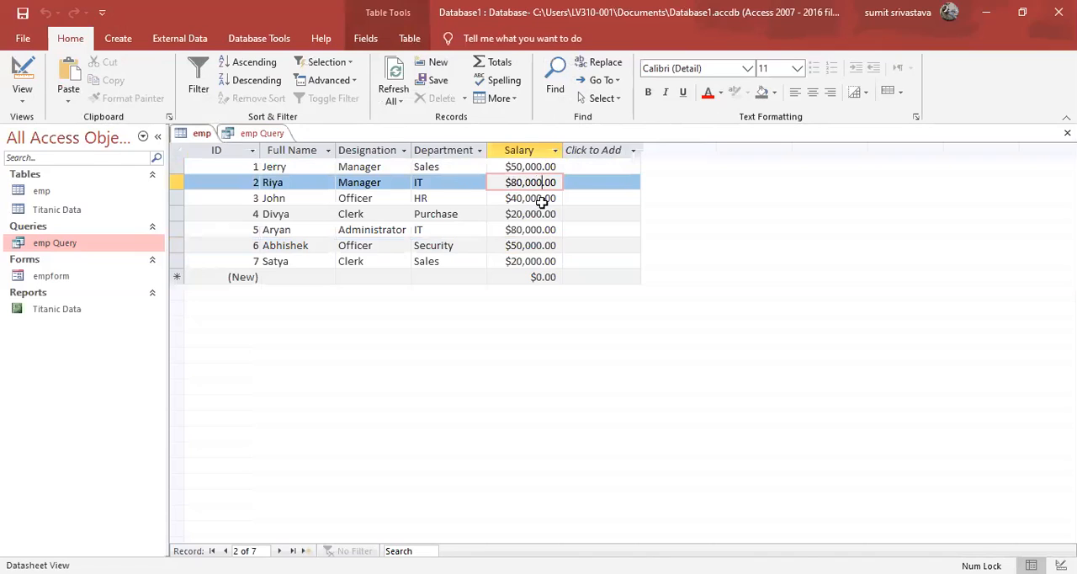
{"action": "left_click", "coordinate": [541, 205]}
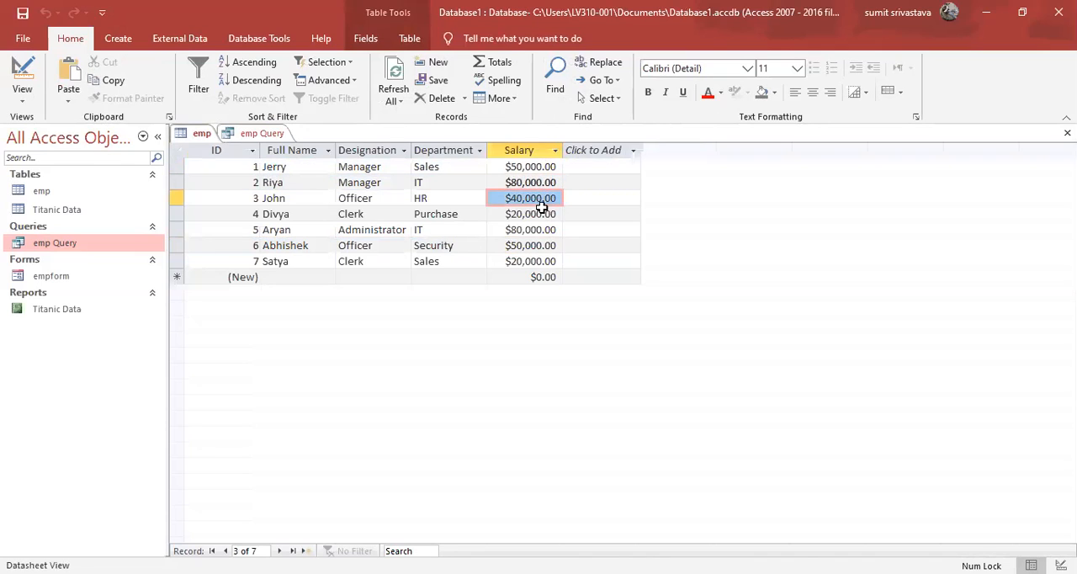
{"action": "left_click", "coordinate": [542, 215]}
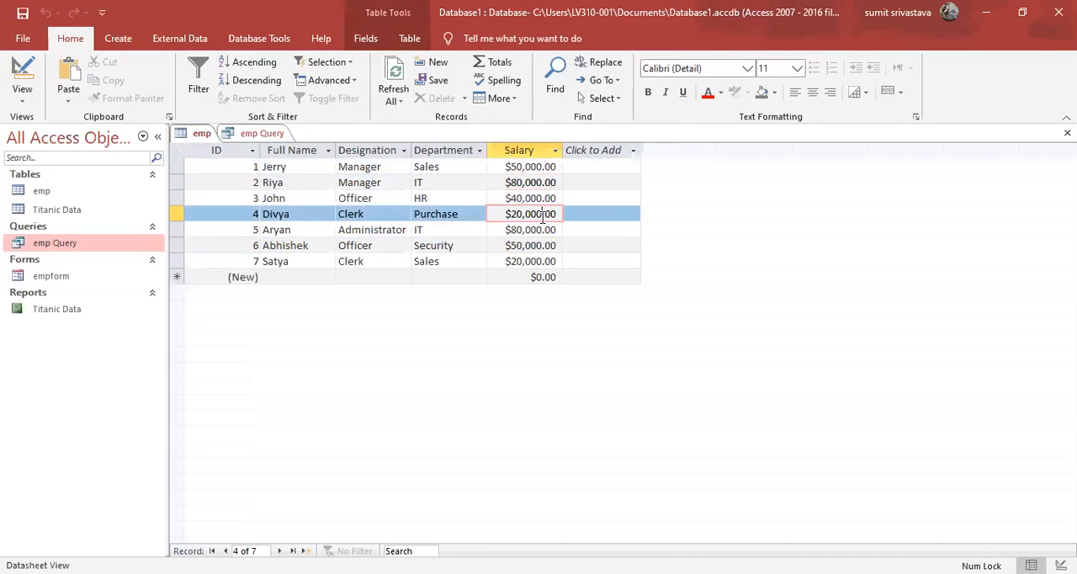
{"action": "left_click", "coordinate": [536, 233]}
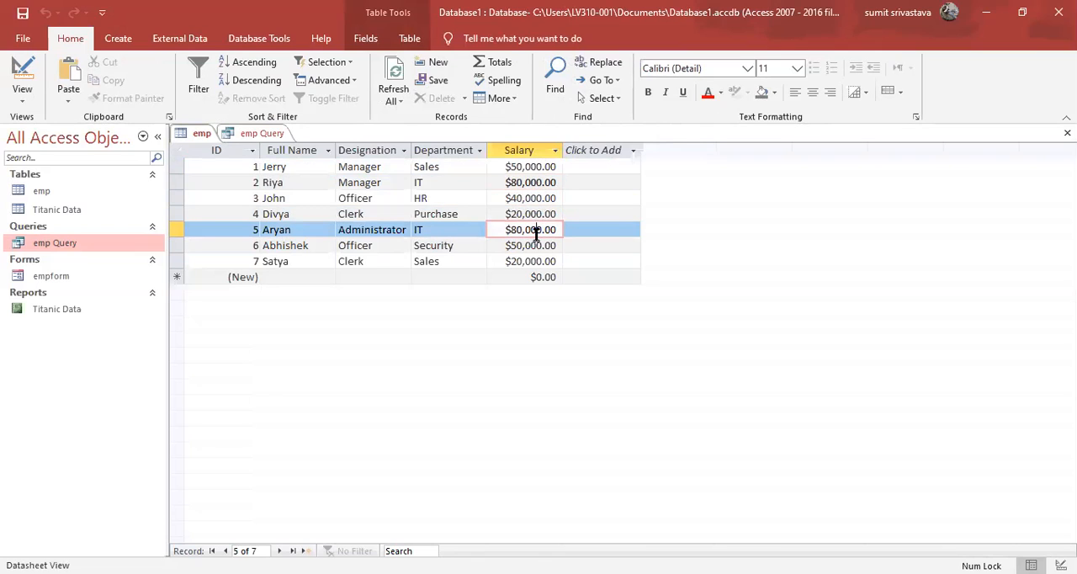
{"action": "left_click", "coordinate": [536, 246]}
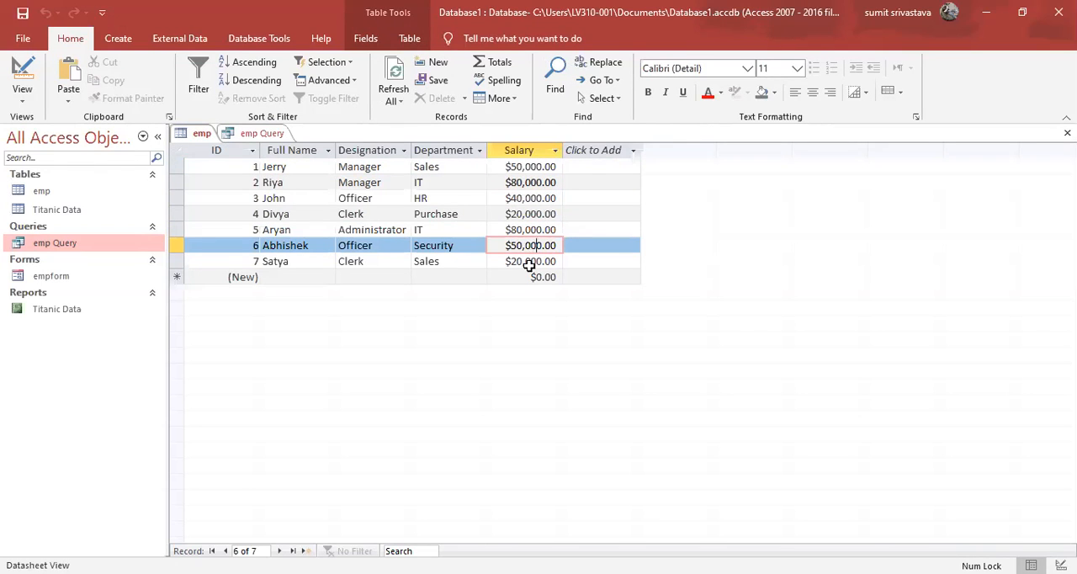
{"action": "left_click", "coordinate": [533, 264]}
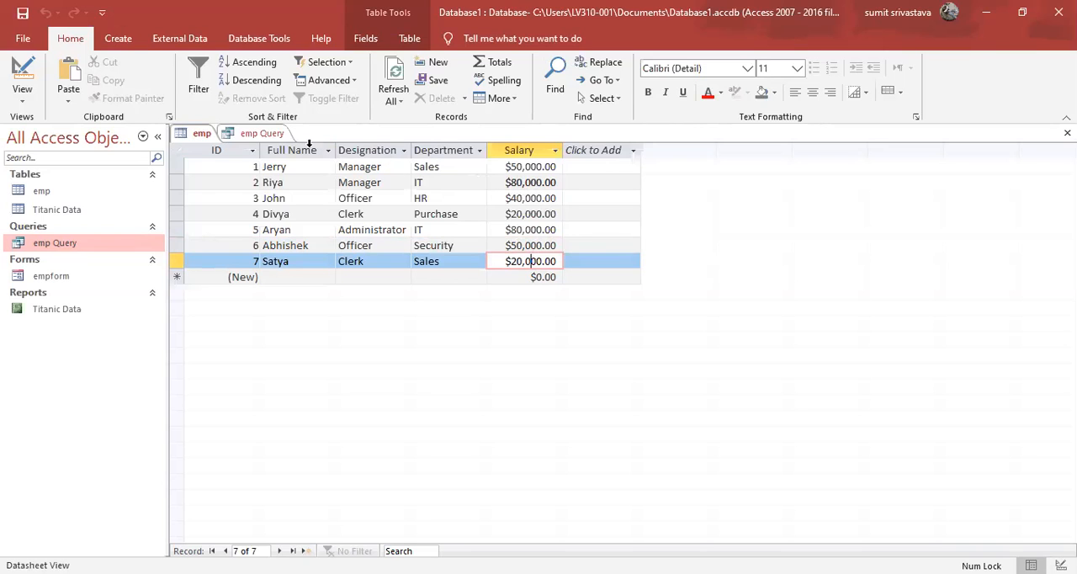
{"action": "left_click", "coordinate": [262, 135]}
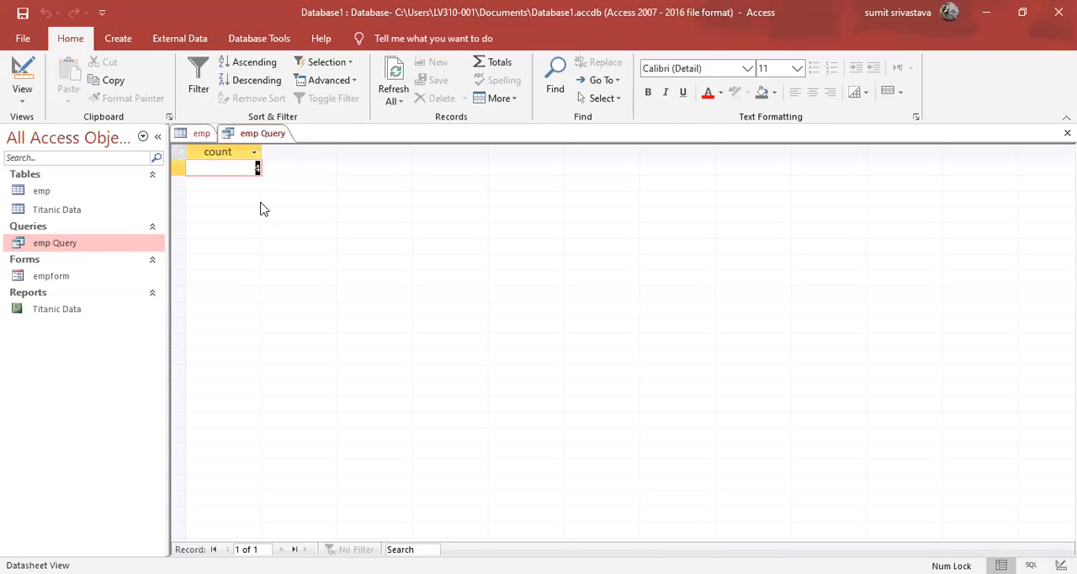
{"action": "left_click", "coordinate": [202, 134]}
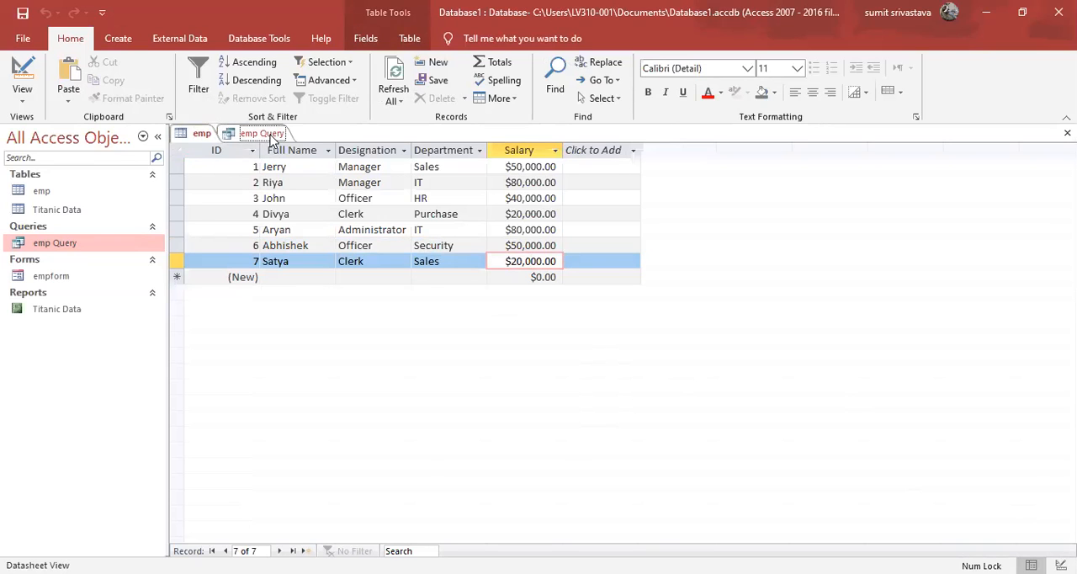
{"action": "left_click", "coordinate": [231, 133]}
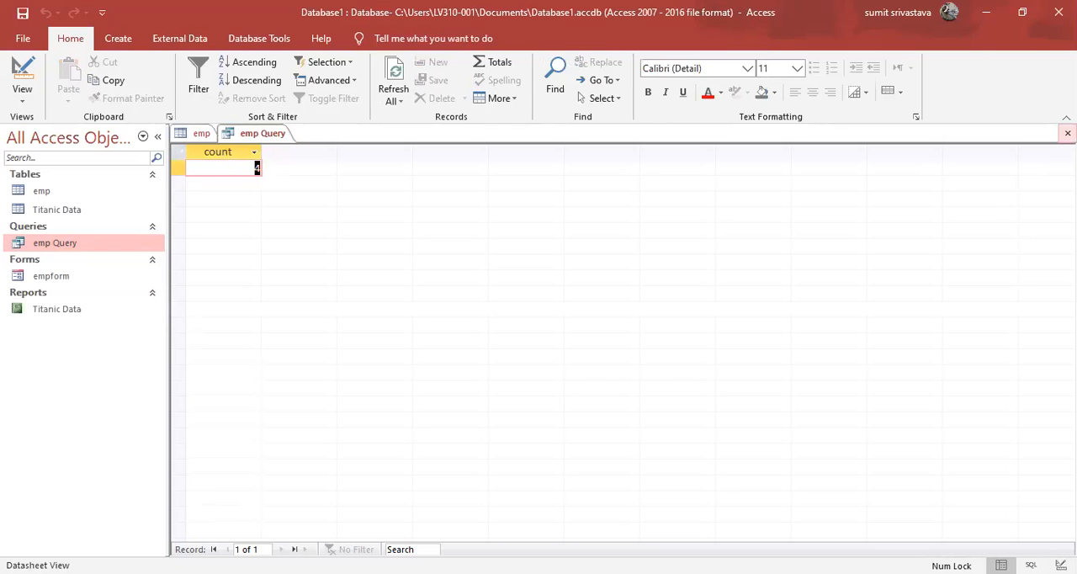
Close emp Query with its changes saved and reopen it in SQL view.
{"action": "left_click", "coordinate": [1068, 133]}
{"action": "double_click", "coordinate": [102, 246]}
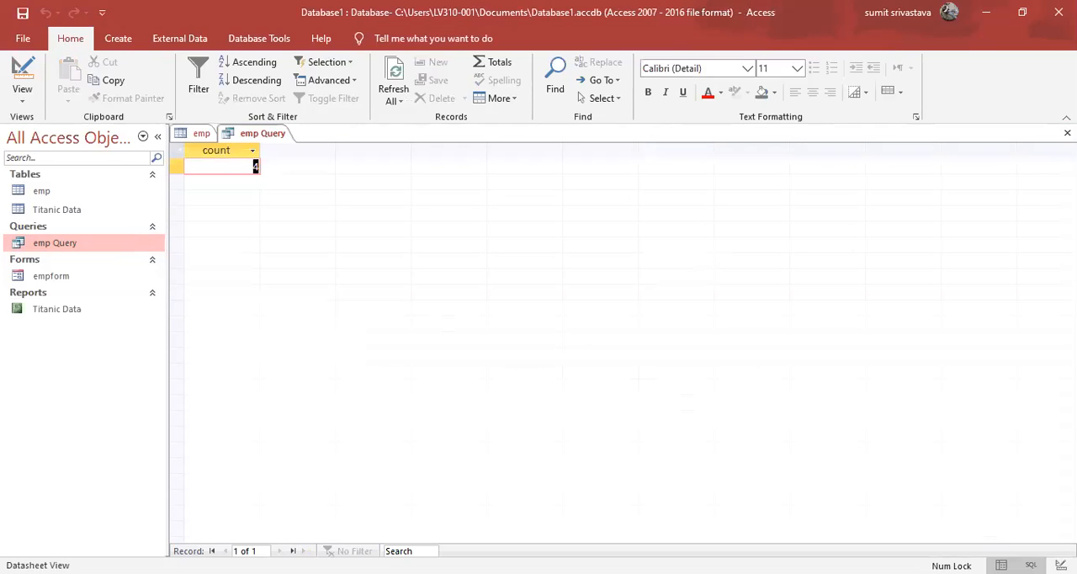
{"action": "left_click", "coordinate": [534, 312]}
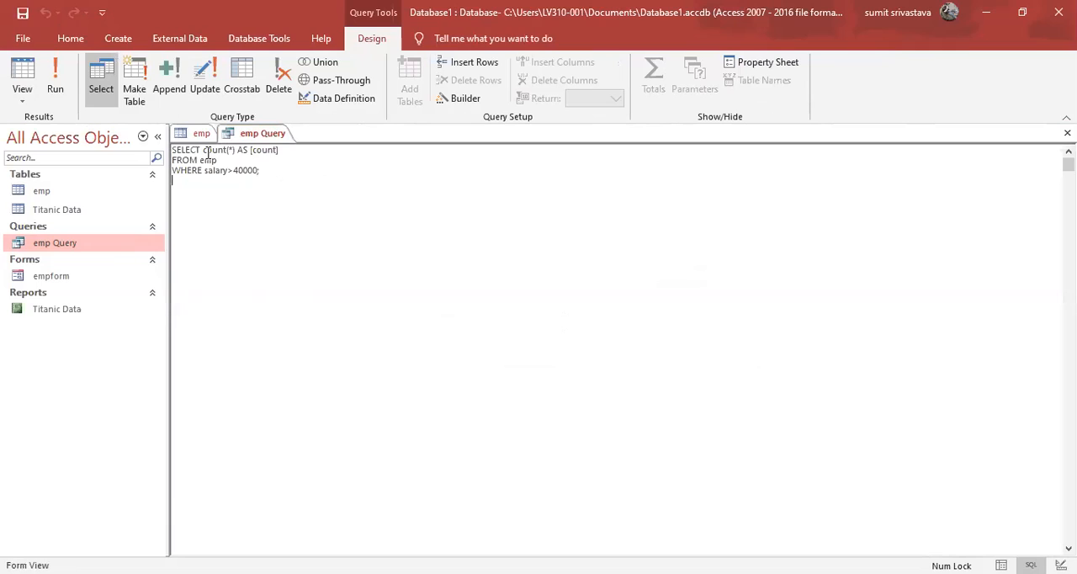
Replace the count expression and its alias with name, designation in emp Query's SQL, run it, and close it with changes saved.
{"action": "left_click_drag", "start_coordinate": [203, 150], "coordinate": [285, 149]}
{"action": "type", "text": "name, designation"}
{"action": "left_click", "coordinate": [54, 90]}
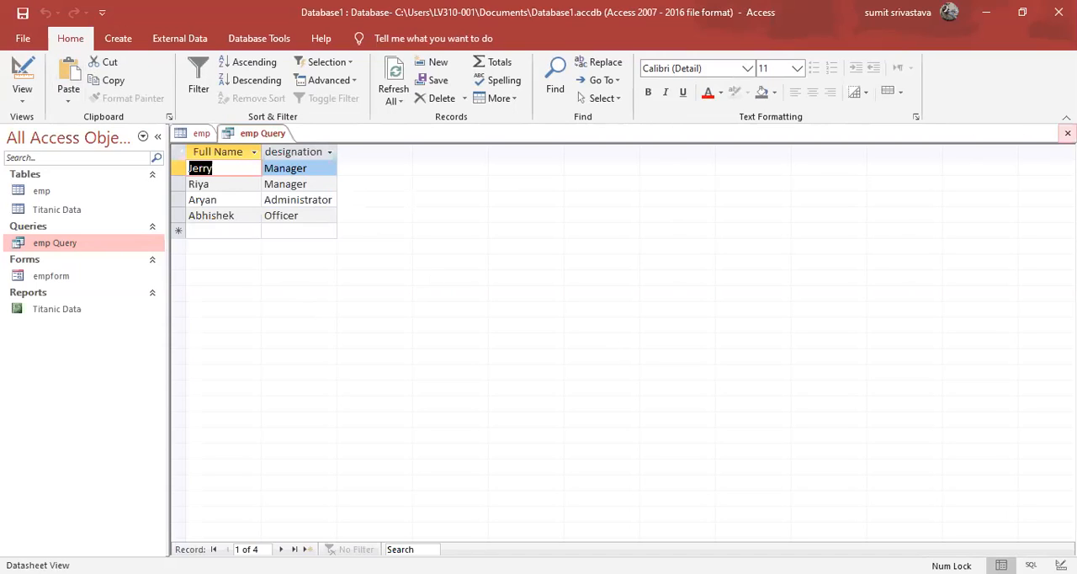
{"action": "left_click", "coordinate": [1067, 133]}
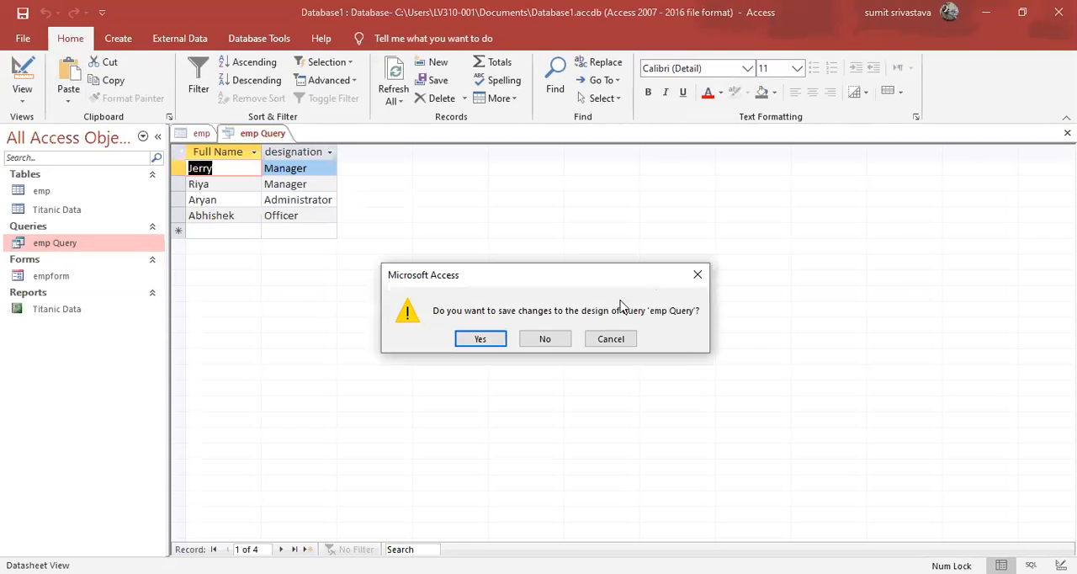
{"action": "left_click", "coordinate": [483, 338]}
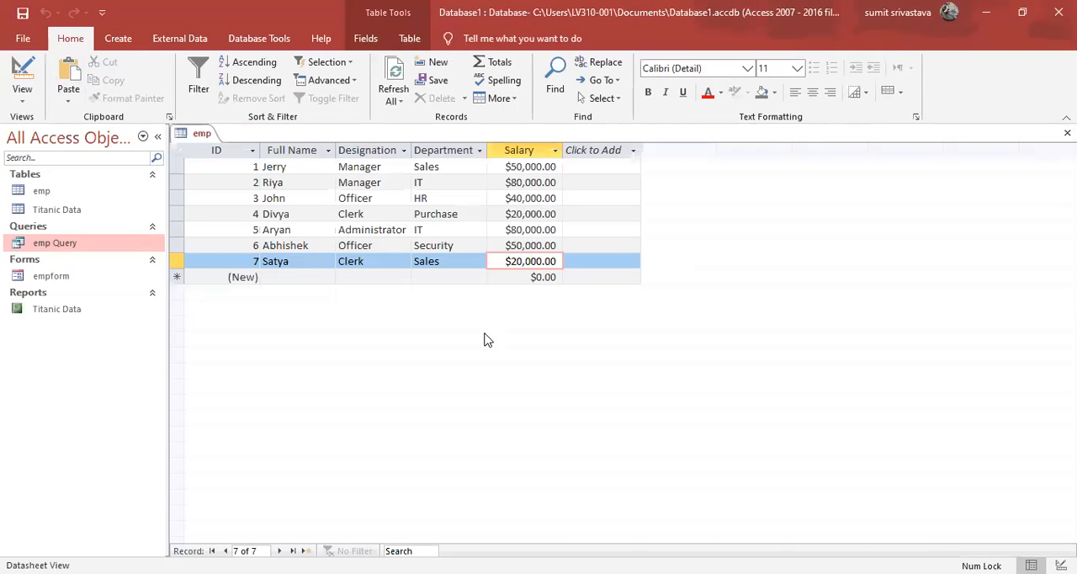
Start a Report Wizard report based on Query: emp Query and include both the name and designation fields.
{"action": "left_click", "coordinate": [120, 42]}
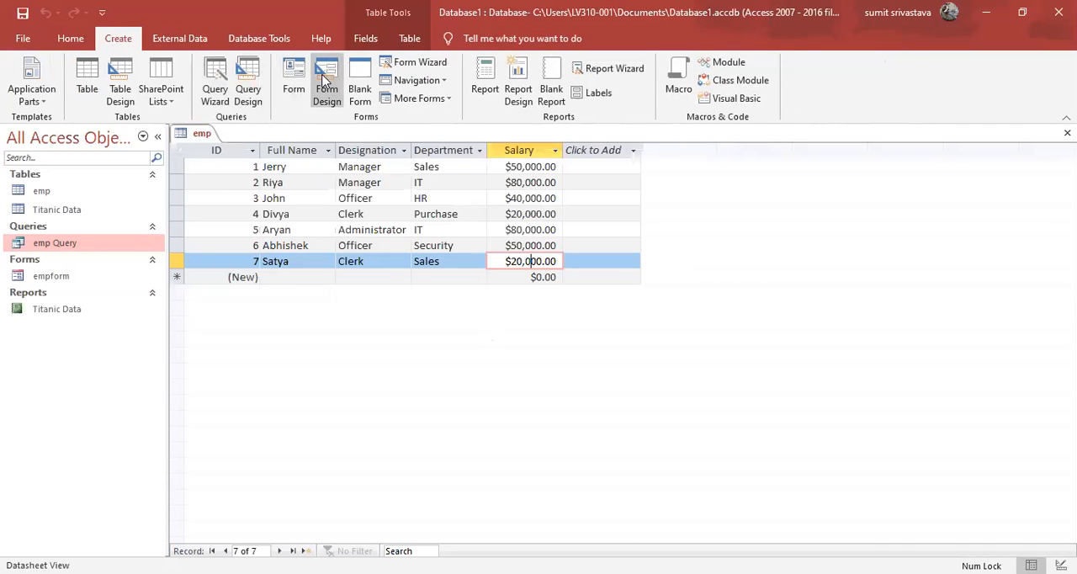
{"action": "left_click", "coordinate": [606, 67]}
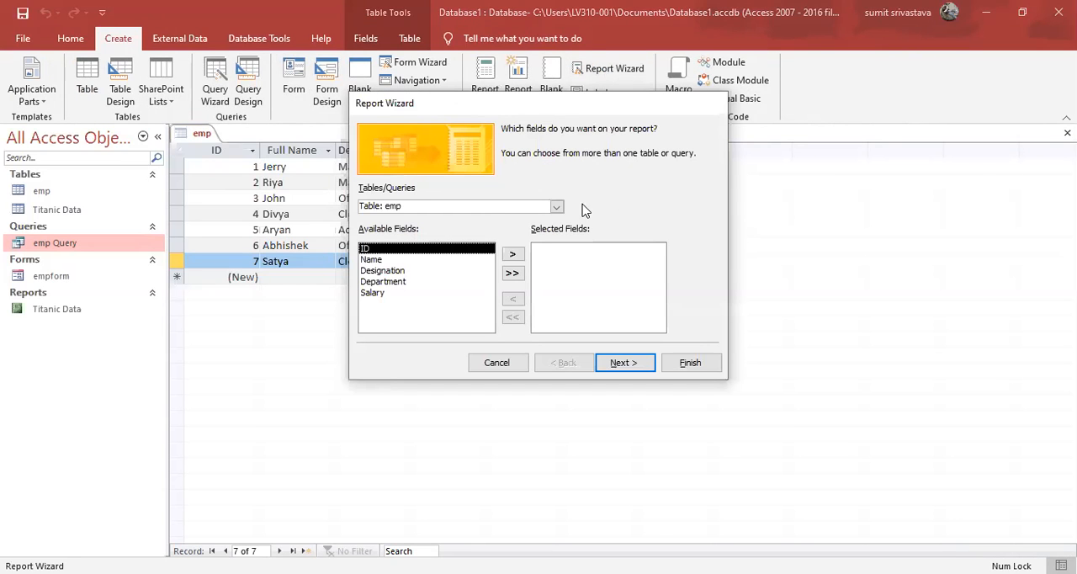
{"action": "left_click", "coordinate": [556, 206]}
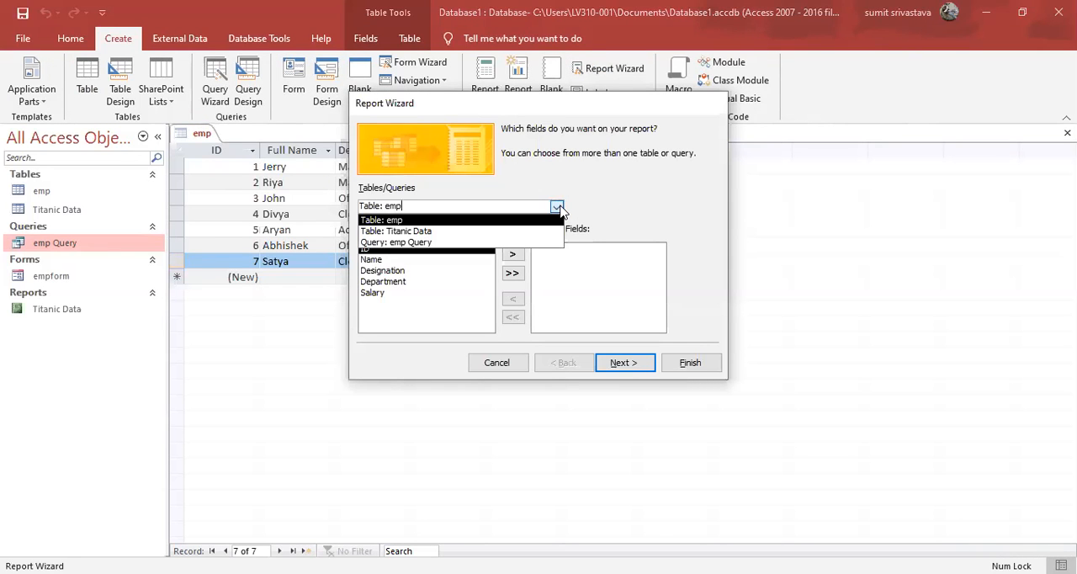
{"action": "left_click", "coordinate": [431, 242]}
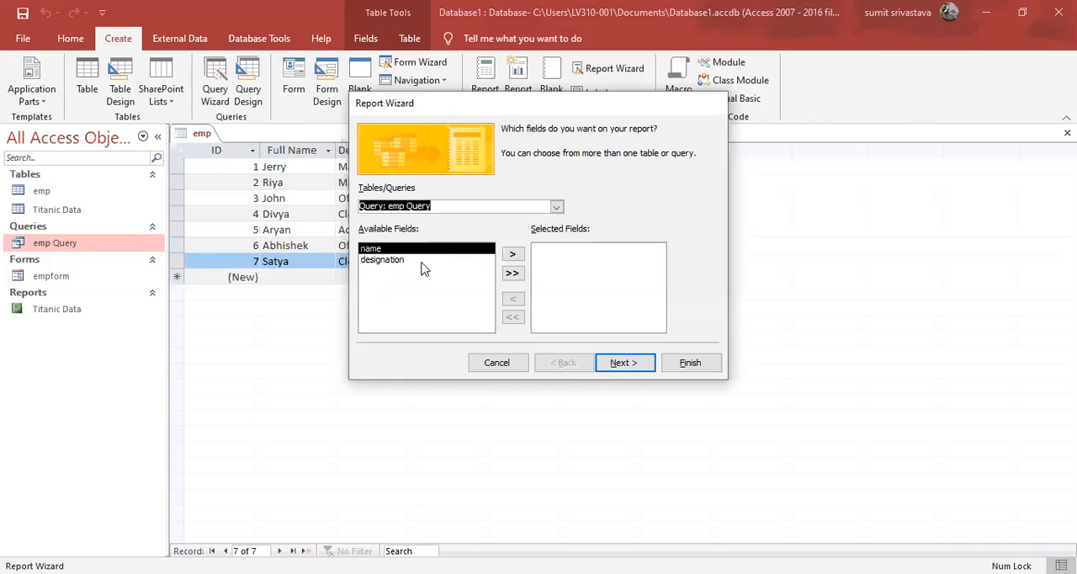
{"action": "left_click", "coordinate": [506, 275]}
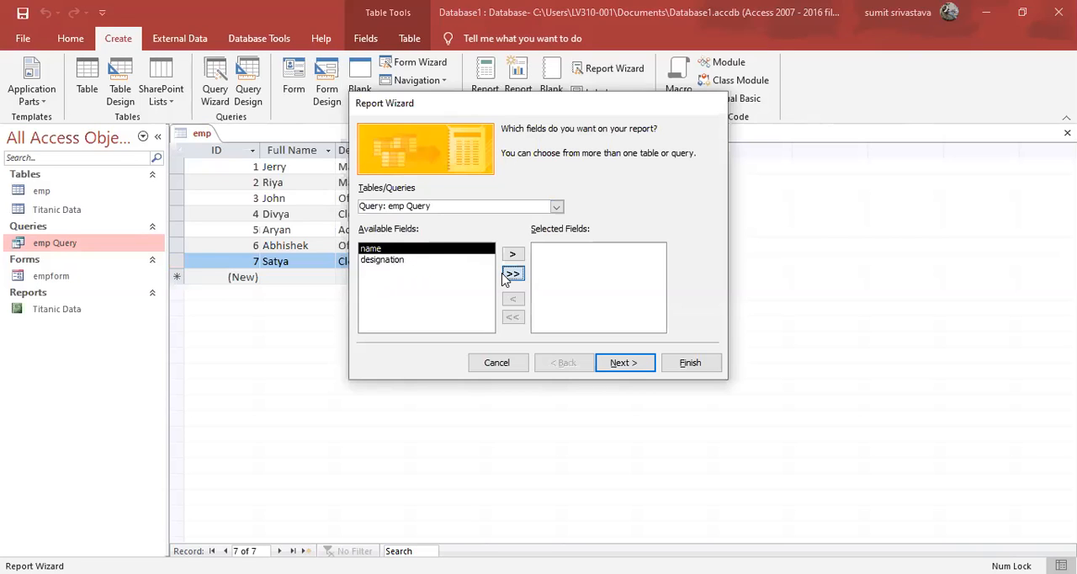
Finish the report without grouping or sorting, keeping the default layout and the title emp Query, and preview it.
{"action": "left_click", "coordinate": [638, 363]}
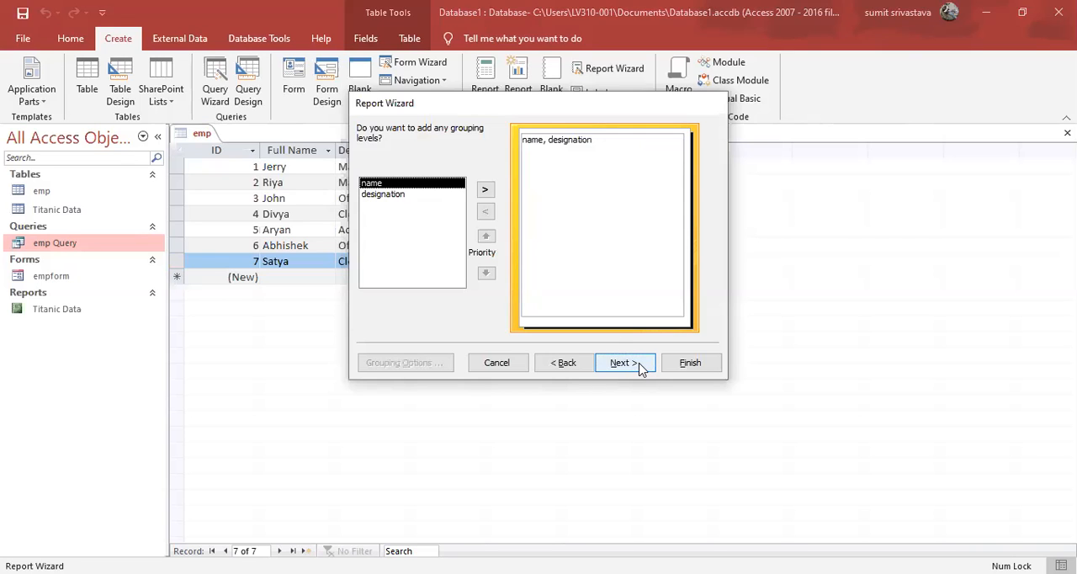
{"action": "left_click", "coordinate": [635, 367]}
{"action": "left_click", "coordinate": [637, 366]}
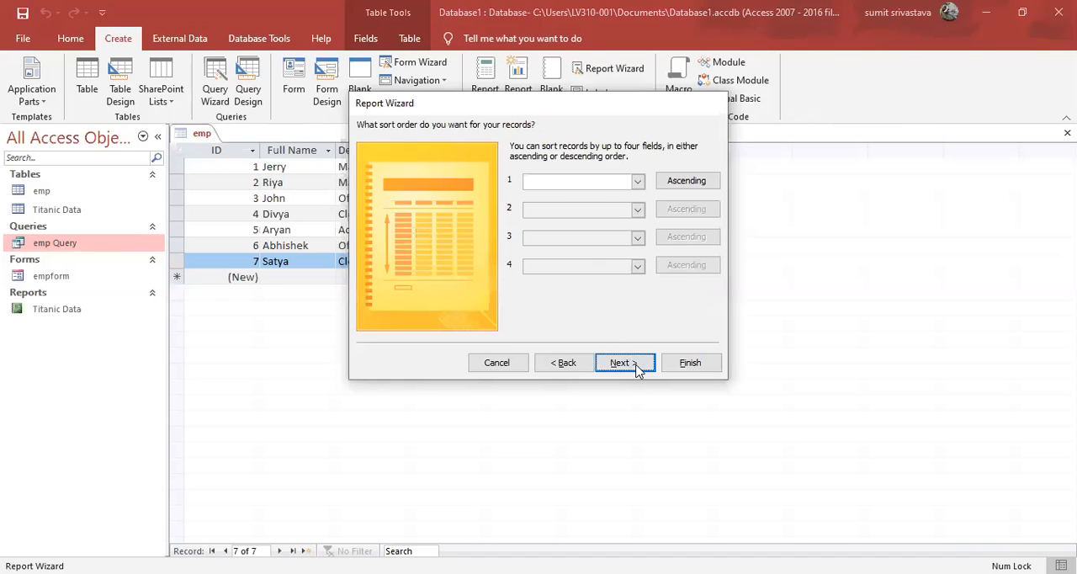
{"action": "left_click", "coordinate": [637, 366]}
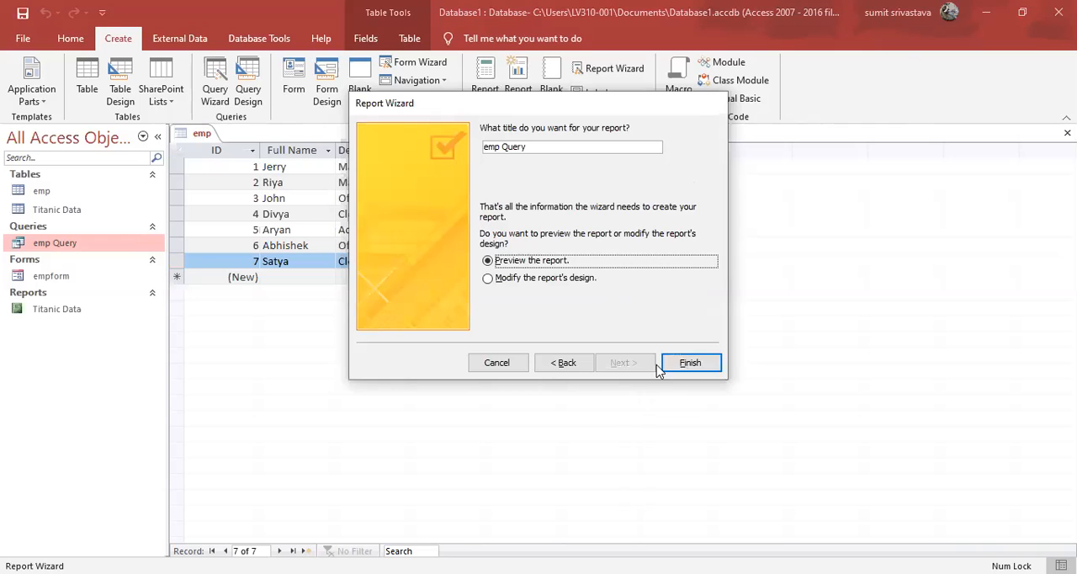
{"action": "left_click", "coordinate": [691, 363]}
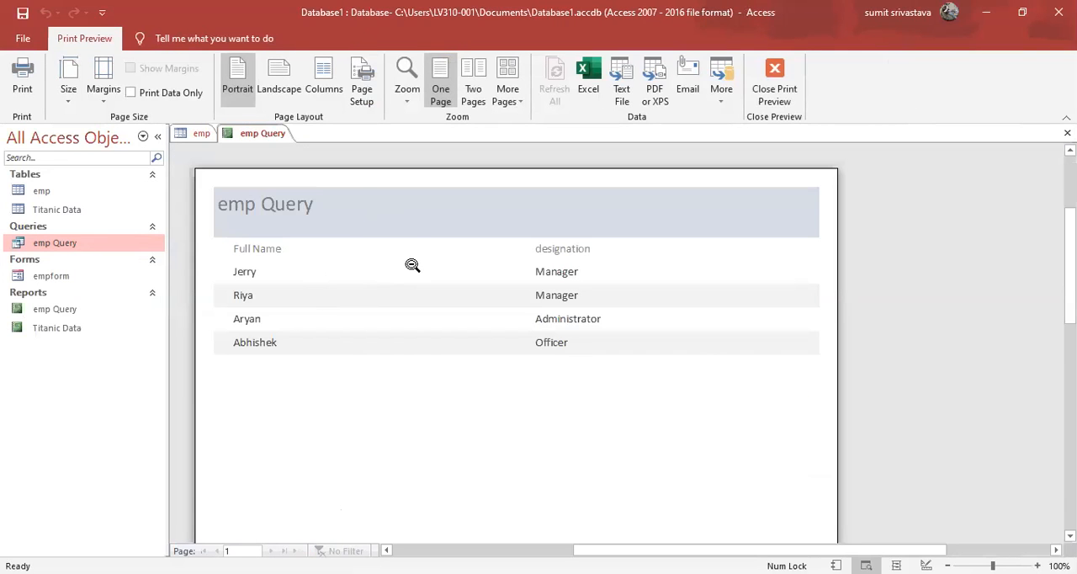
{"action": "mouse_move", "coordinate": [1070, 266]}
{"action": "left_mouse_down"}
{"action": "mouse_move", "coordinate": [1071, 316]}
{"action": "mouse_move", "coordinate": [1070, 266]}
{"action": "left_mouse_up"}
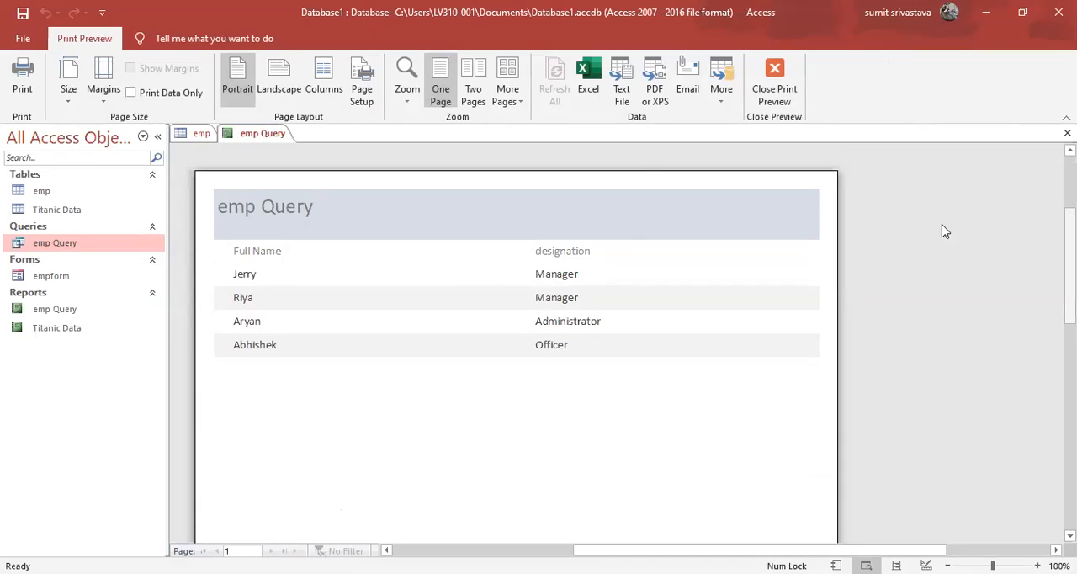